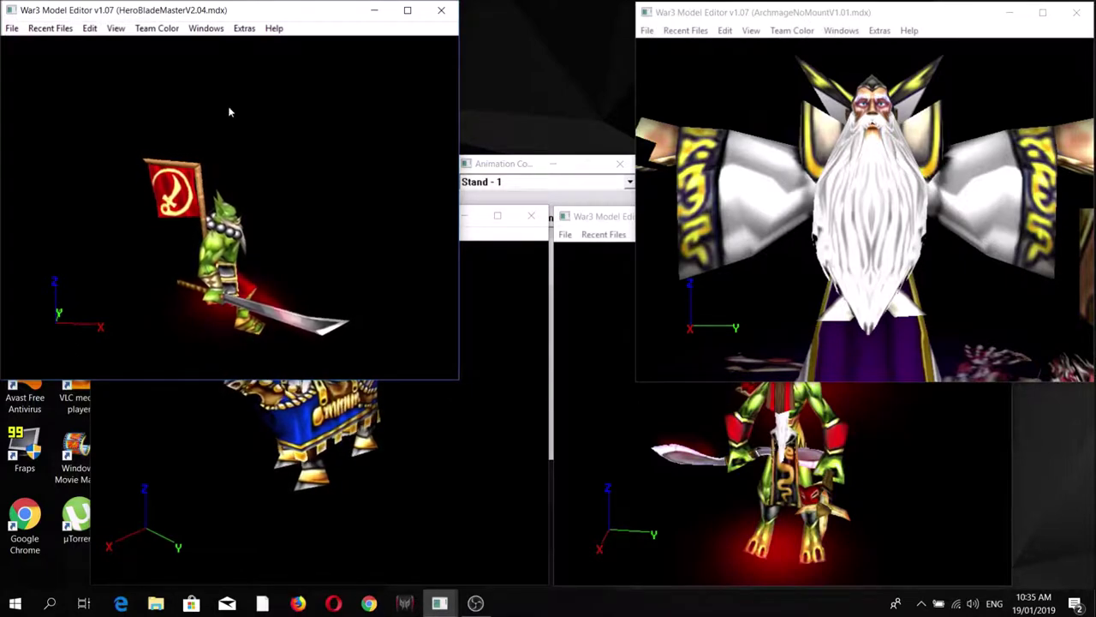
- Open the Blademaster model's Texture Manager
{"action": "left_click_drag", "start_coordinate": [212, 19], "coordinate": [232, 27]}
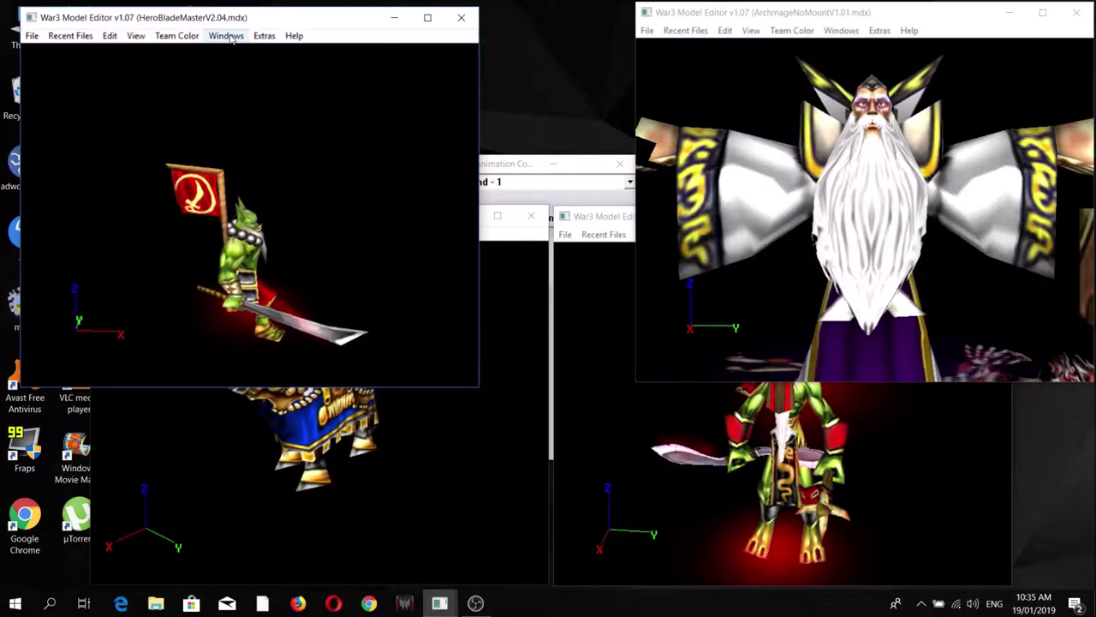
{"action": "left_click", "coordinate": [227, 36]}
{"action": "left_click", "coordinate": [248, 146]}
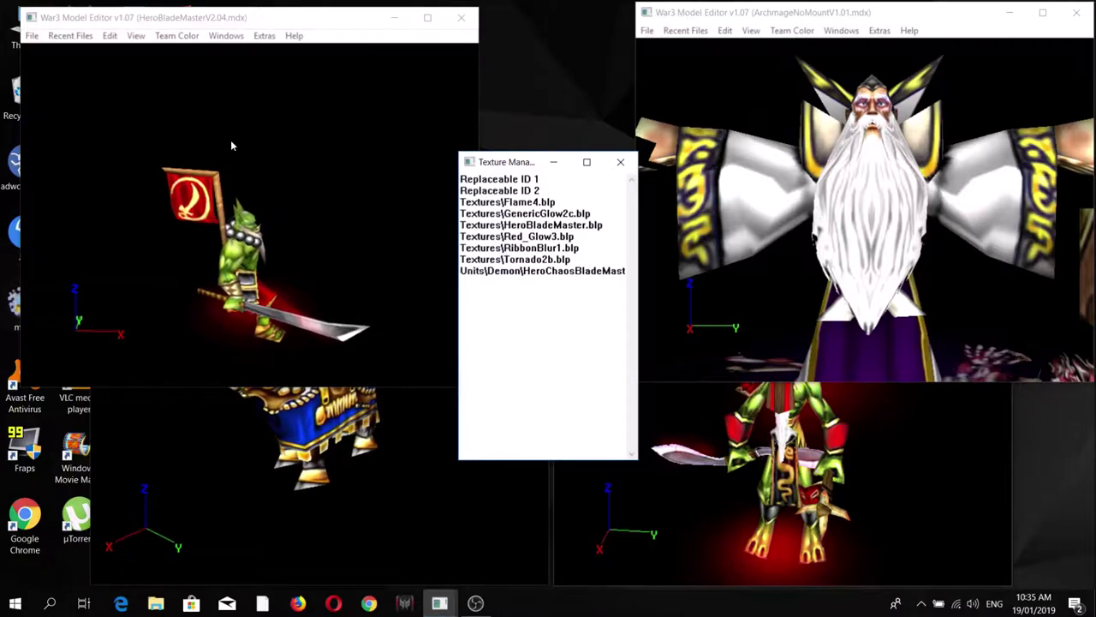
{"action": "left_click", "coordinate": [230, 145]}
{"action": "left_click", "coordinate": [226, 36]}
{"action": "left_click", "coordinate": [249, 149]}
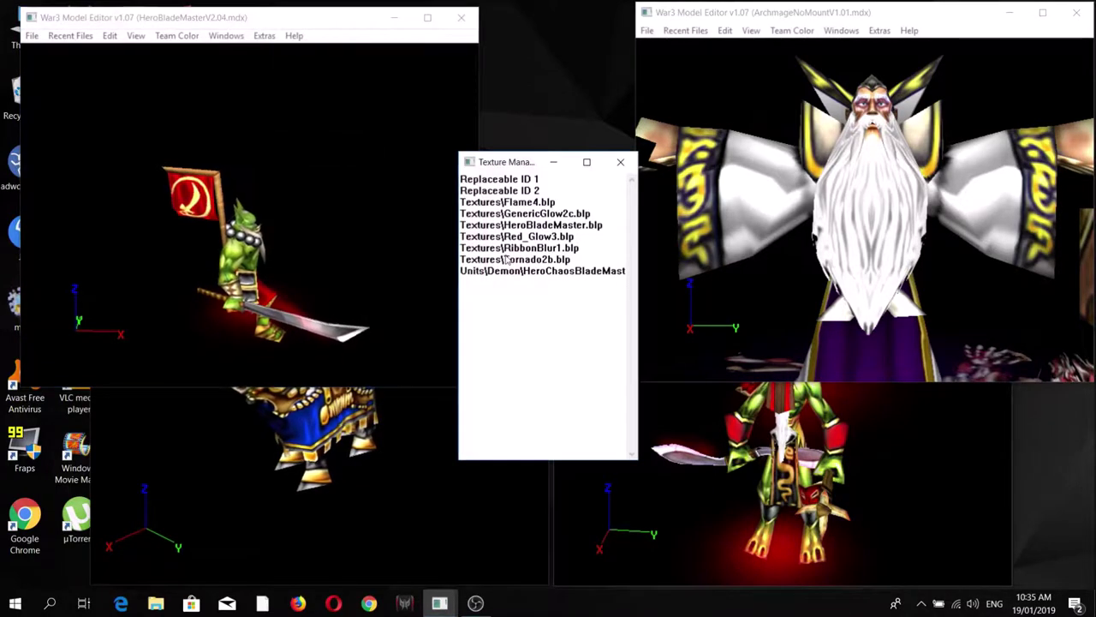
- Preview the HeroChaosBladeMaster and HeroBladeMaster.blp textures, closing each preview
{"action": "double_click", "coordinate": [518, 271]}
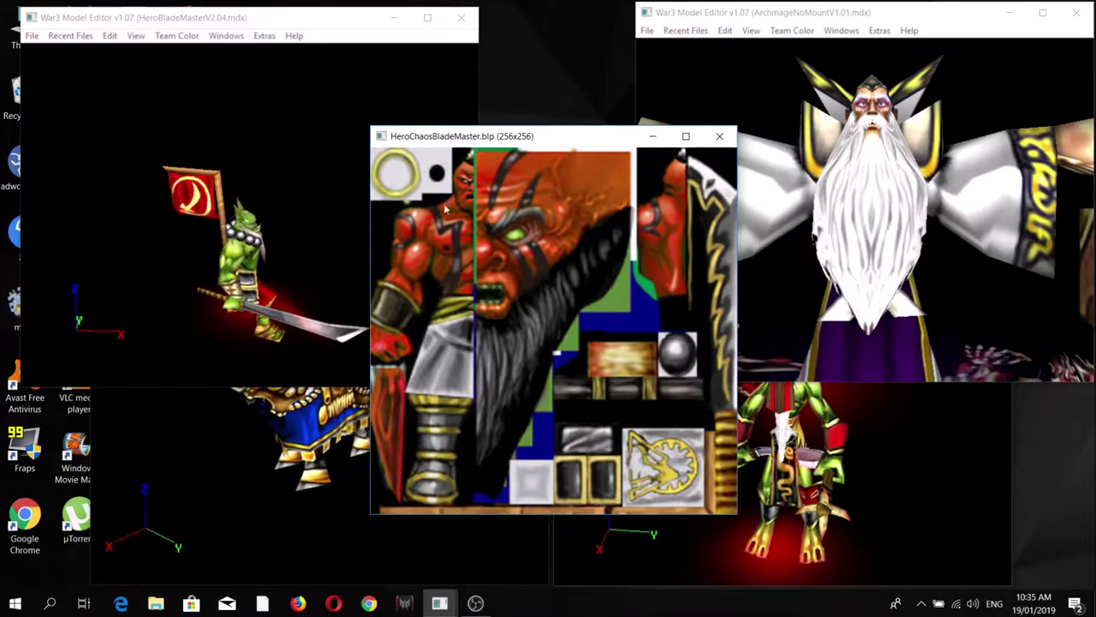
{"action": "left_click", "coordinate": [719, 138]}
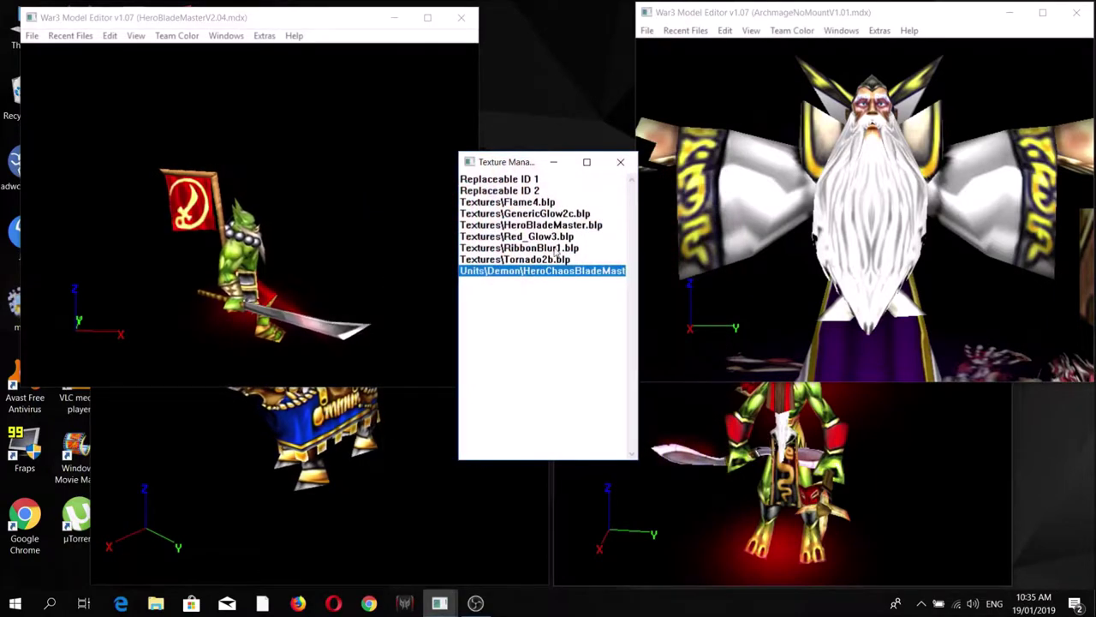
{"action": "double_click", "coordinate": [549, 224]}
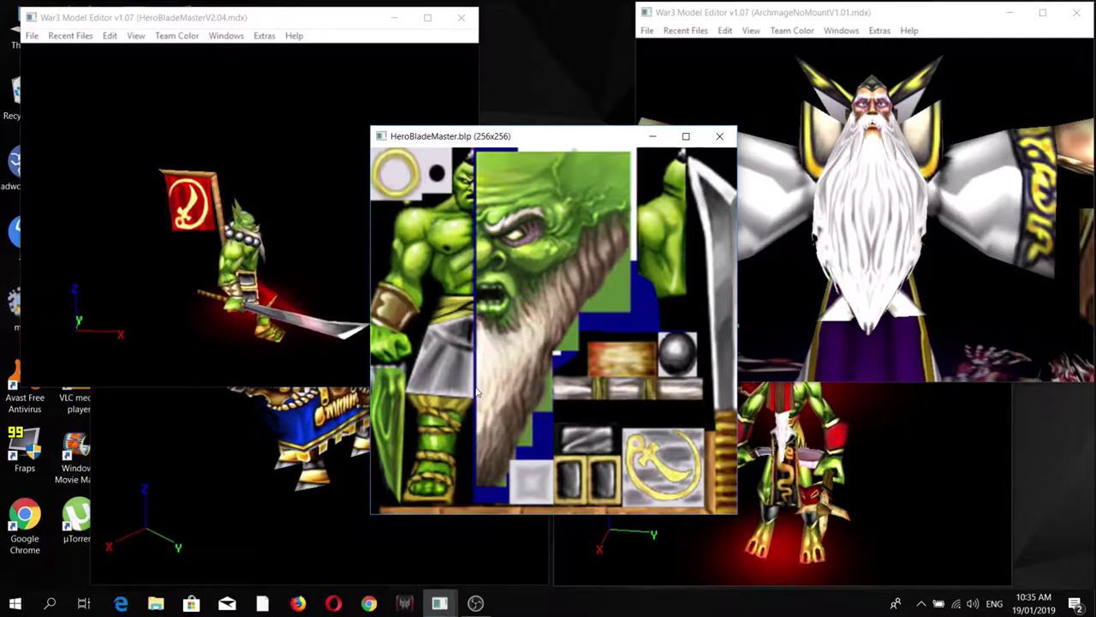
{"action": "left_click", "coordinate": [719, 135]}
{"action": "left_click", "coordinate": [267, 31]}
{"action": "left_click", "coordinate": [226, 35]}
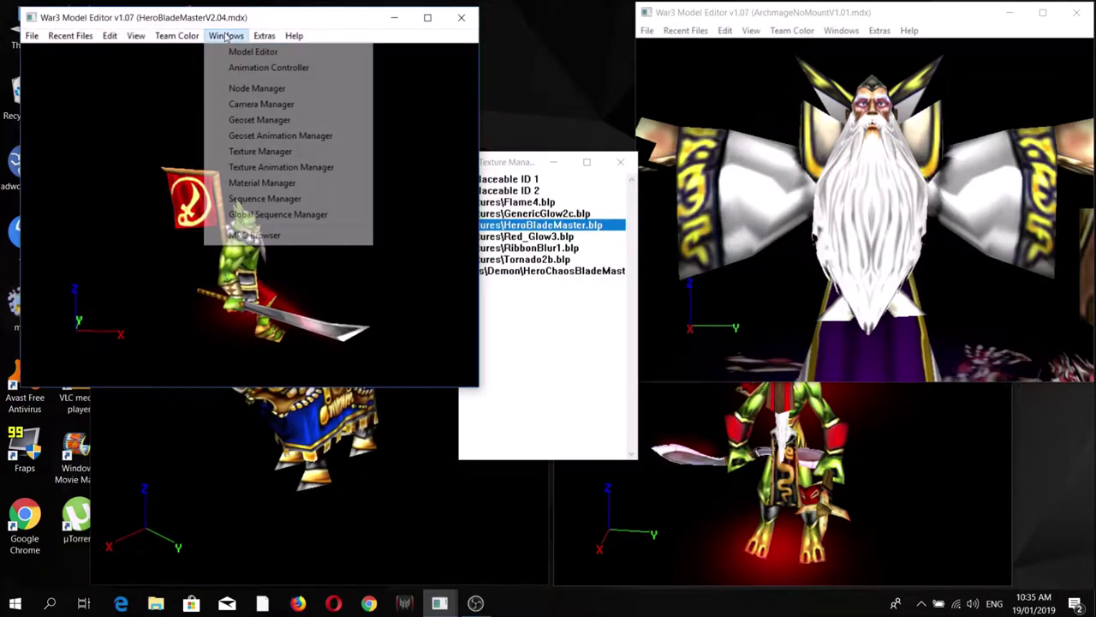
- Play the Blademaster's Morph animation from the Animation Controller
{"action": "left_click", "coordinate": [268, 67]}
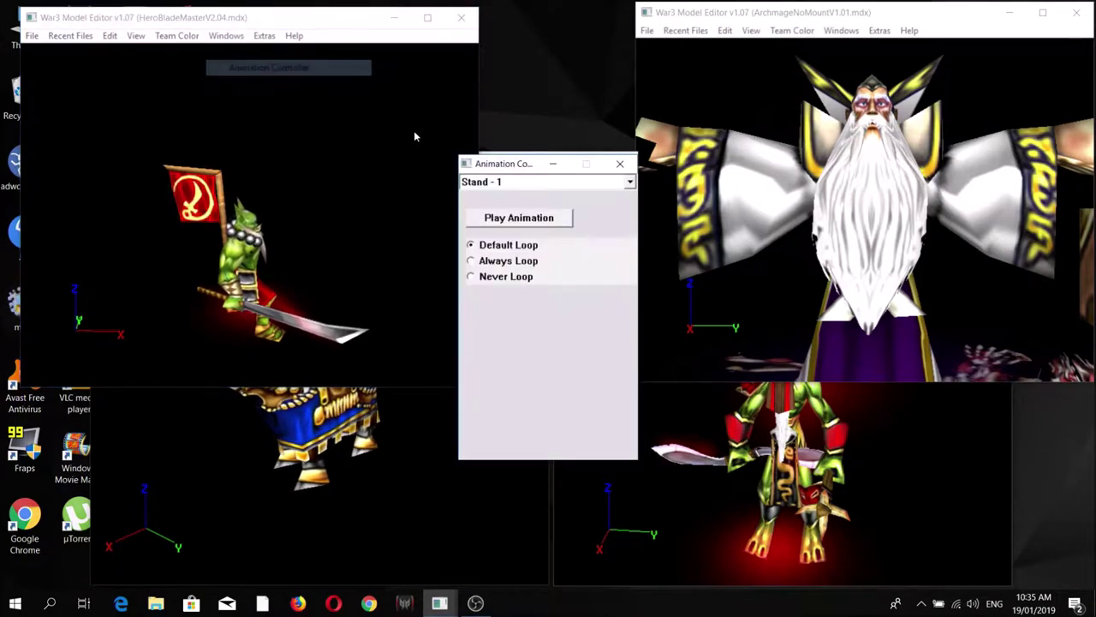
{"action": "left_click", "coordinate": [501, 181]}
{"action": "scroll", "coordinate": [506, 342], "scroll_direction": "up", "scroll_amount": 2}
{"action": "scroll", "coordinate": [505, 349], "scroll_direction": "down", "scroll_amount": 2}
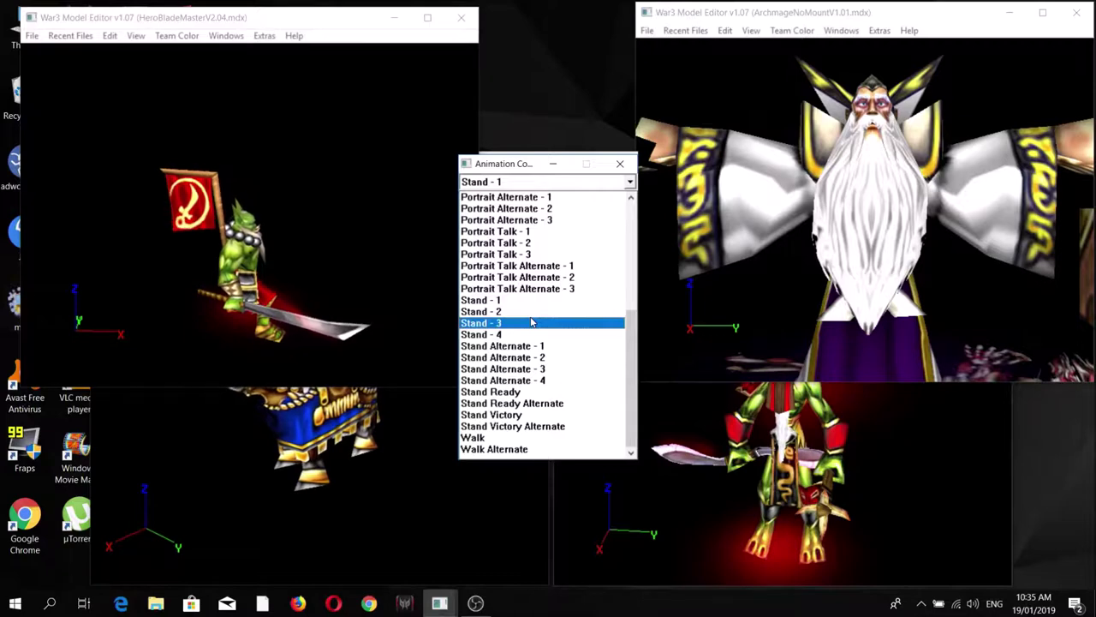
{"action": "scroll", "coordinate": [531, 322], "scroll_direction": "up", "scroll_amount": 4}
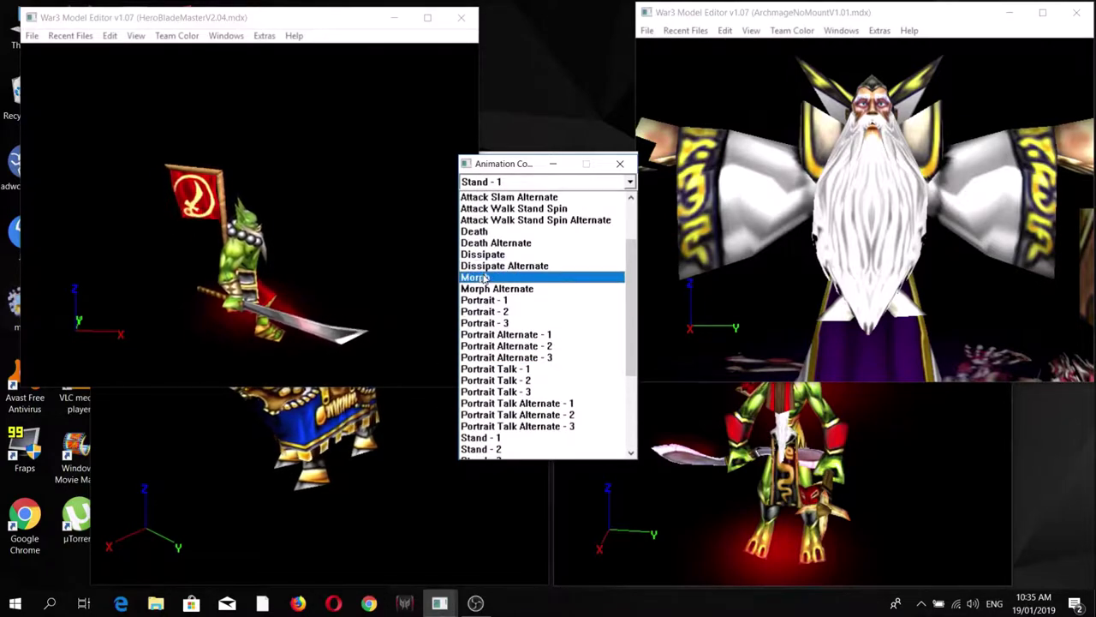
{"action": "left_click", "coordinate": [484, 277]}
{"action": "left_click", "coordinate": [281, 241]}
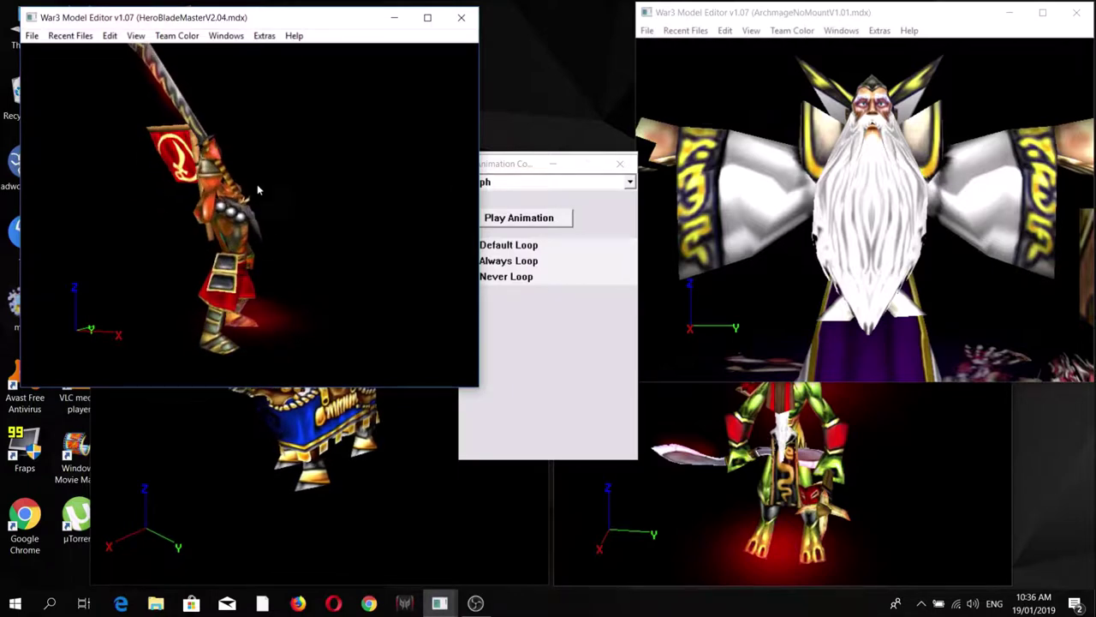
- Preview Morph Alternate, then switch the animation back to Stand - 1
{"action": "left_click", "coordinate": [540, 181]}
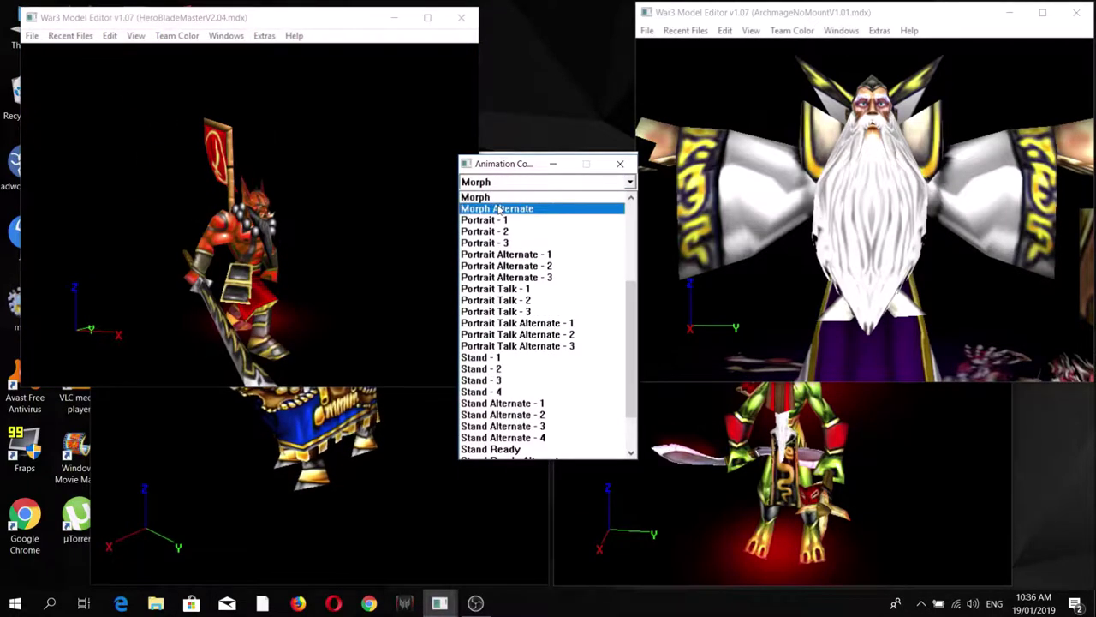
{"action": "left_click", "coordinate": [500, 209]}
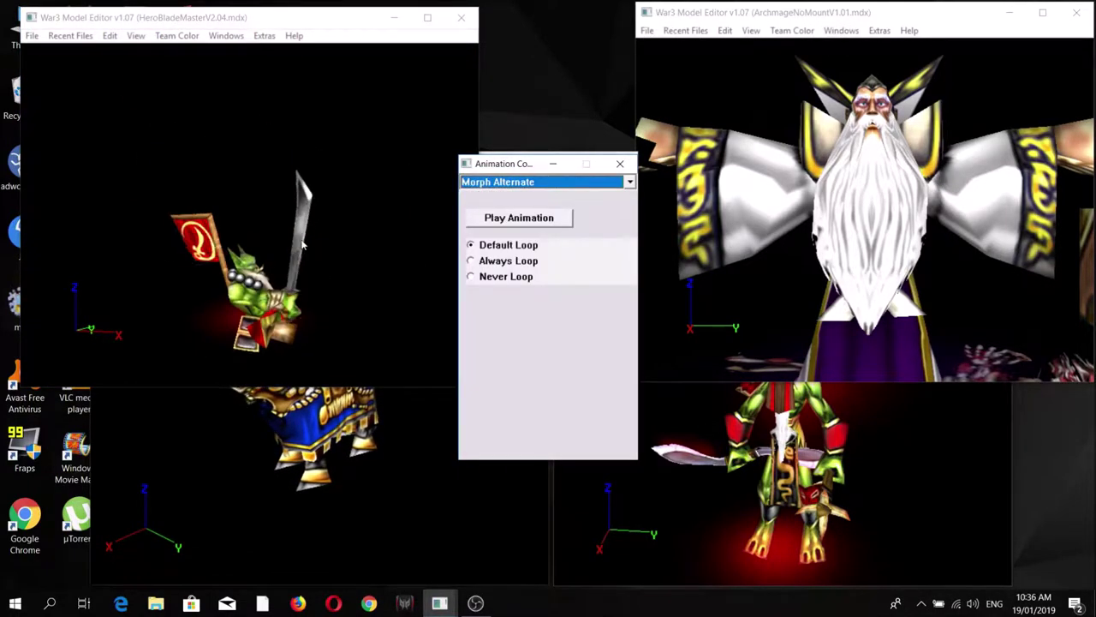
{"action": "left_click", "coordinate": [495, 184]}
{"action": "scroll", "coordinate": [473, 318], "scroll_direction": "down", "scroll_amount": 1}
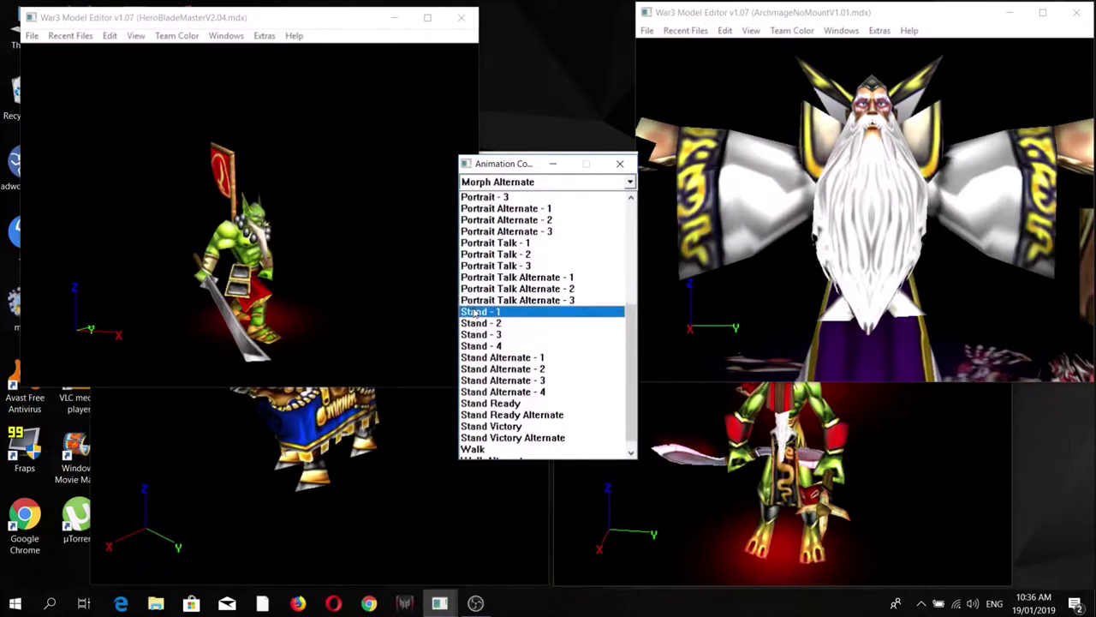
{"action": "left_click", "coordinate": [473, 311]}
{"action": "left_click", "coordinate": [214, 53]}
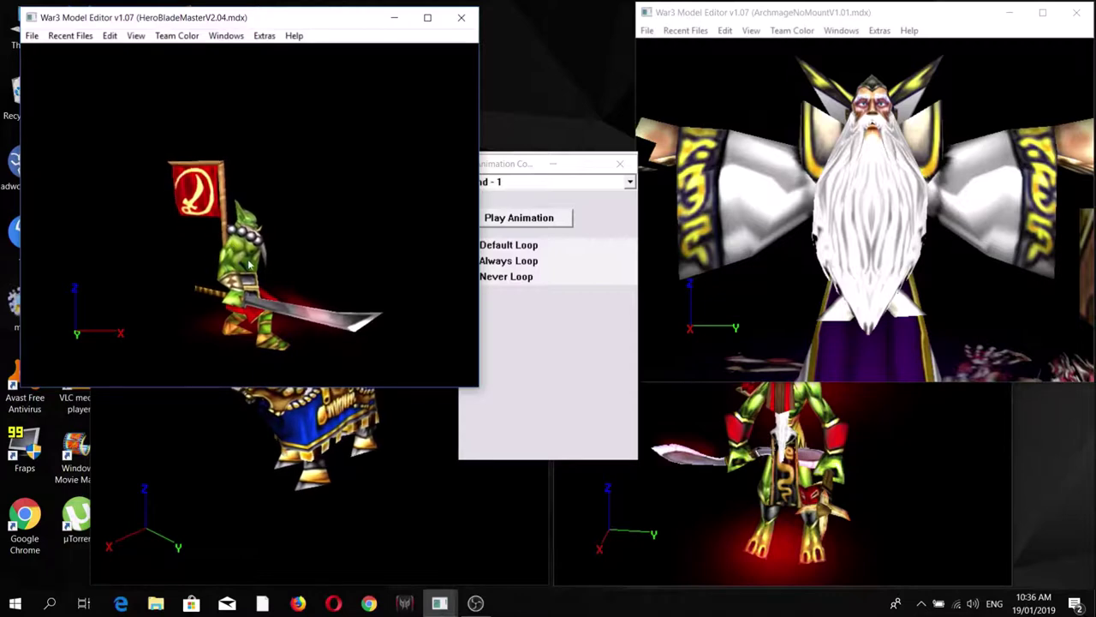
{"action": "left_click", "coordinate": [227, 36]}
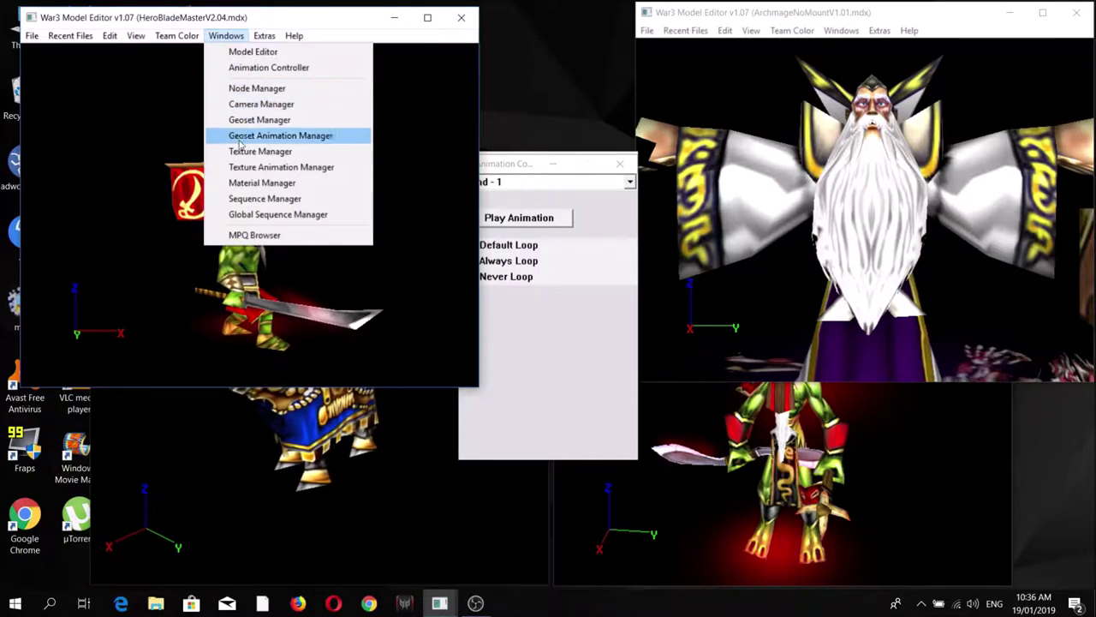
- Preview HeroBladeMaster.blp, then HeroChaosBladeMaster.blp (256x256), closing both, and zoom the viewport
{"action": "left_click", "coordinate": [257, 151]}
{"action": "double_click", "coordinate": [539, 223]}
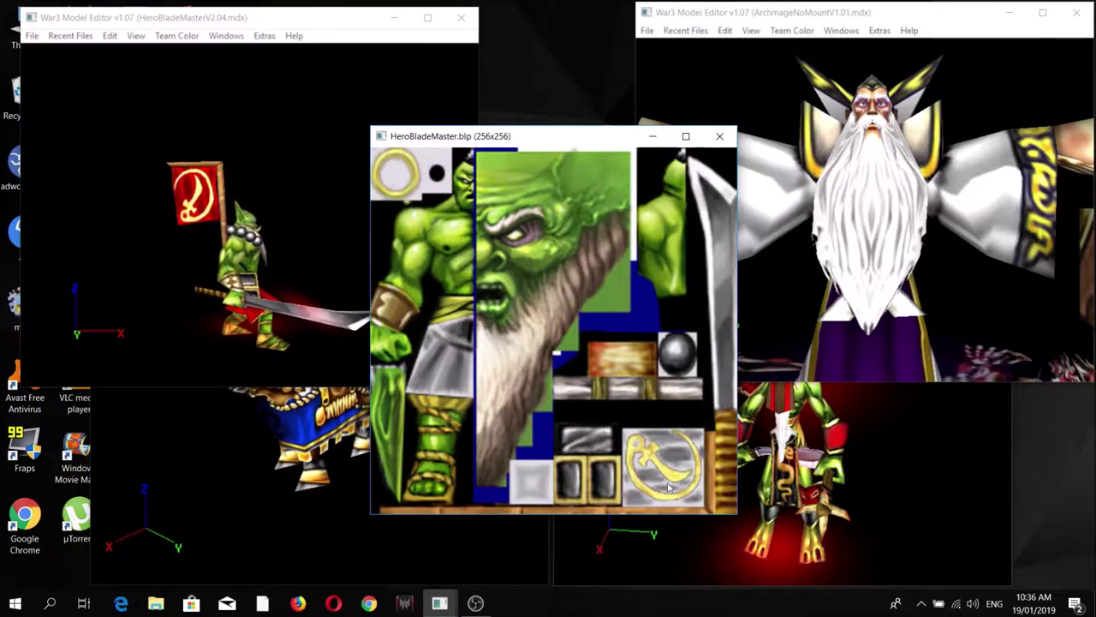
{"action": "left_click", "coordinate": [732, 139]}
{"action": "double_click", "coordinate": [537, 280]}
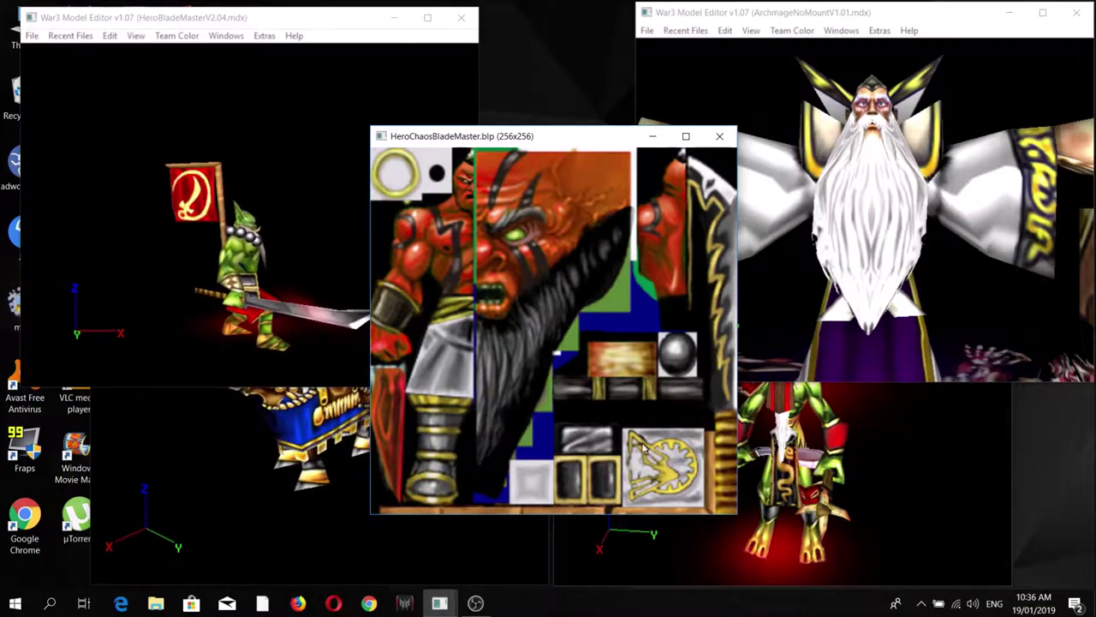
{"action": "left_click", "coordinate": [719, 135]}
{"action": "left_click", "coordinate": [227, 208]}
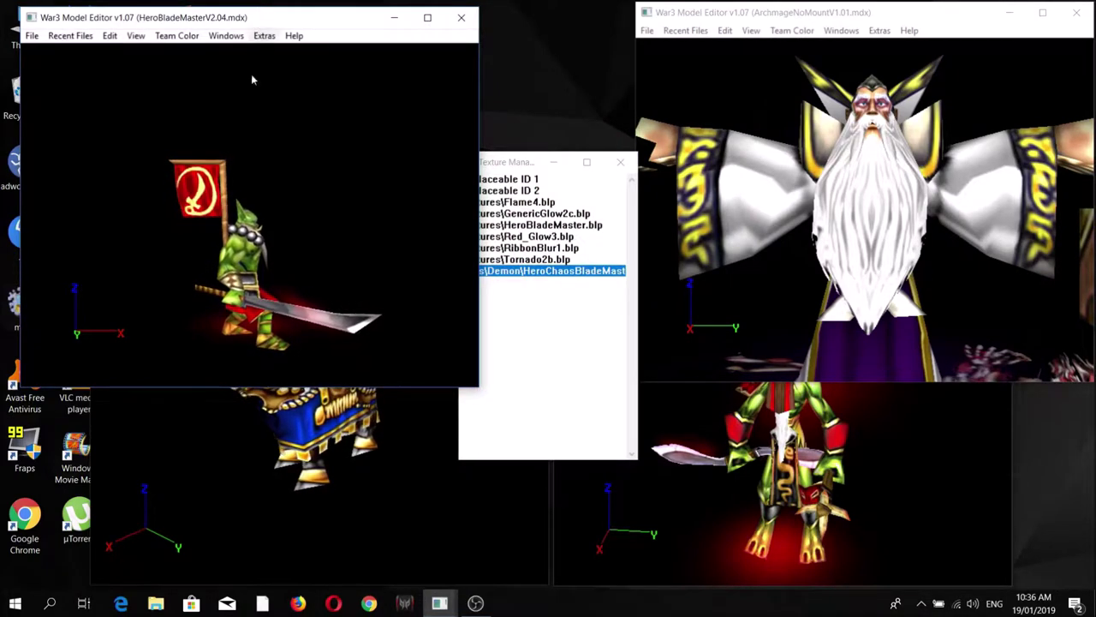
{"action": "scroll", "coordinate": [208, 194], "scroll_direction": "up", "scroll_amount": 2}
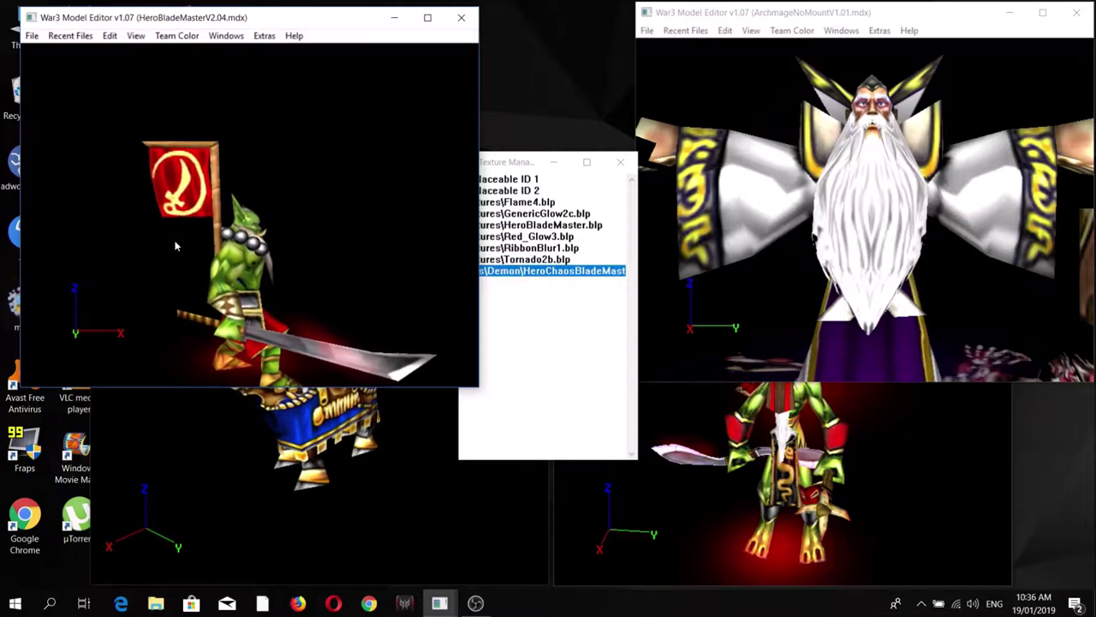
- Play Stand Alternate - 1 to show the red chaos form, then list the eleven materials
{"action": "left_click_drag", "start_coordinate": [214, 17], "coordinate": [260, 16]}
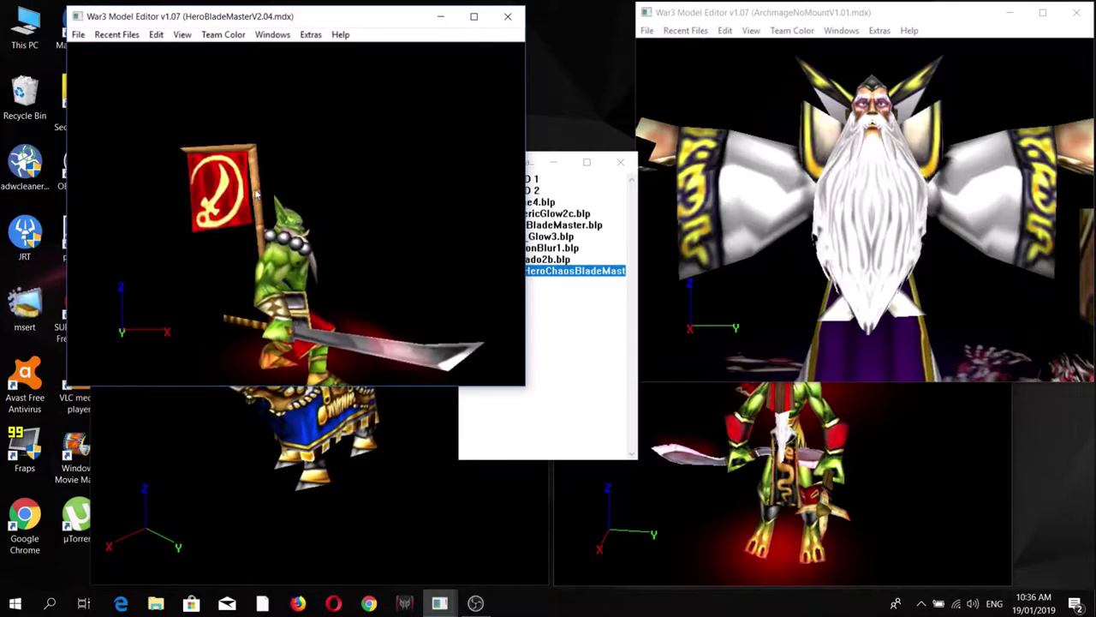
{"action": "left_click", "coordinate": [272, 34]}
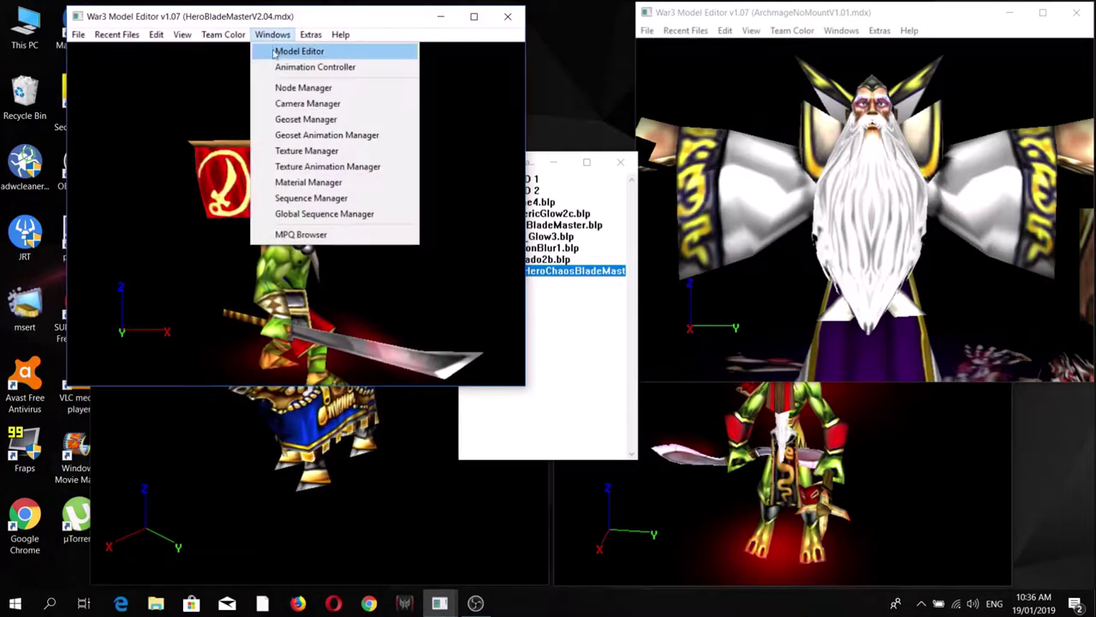
{"action": "left_click", "coordinate": [295, 67]}
{"action": "left_click", "coordinate": [524, 182]}
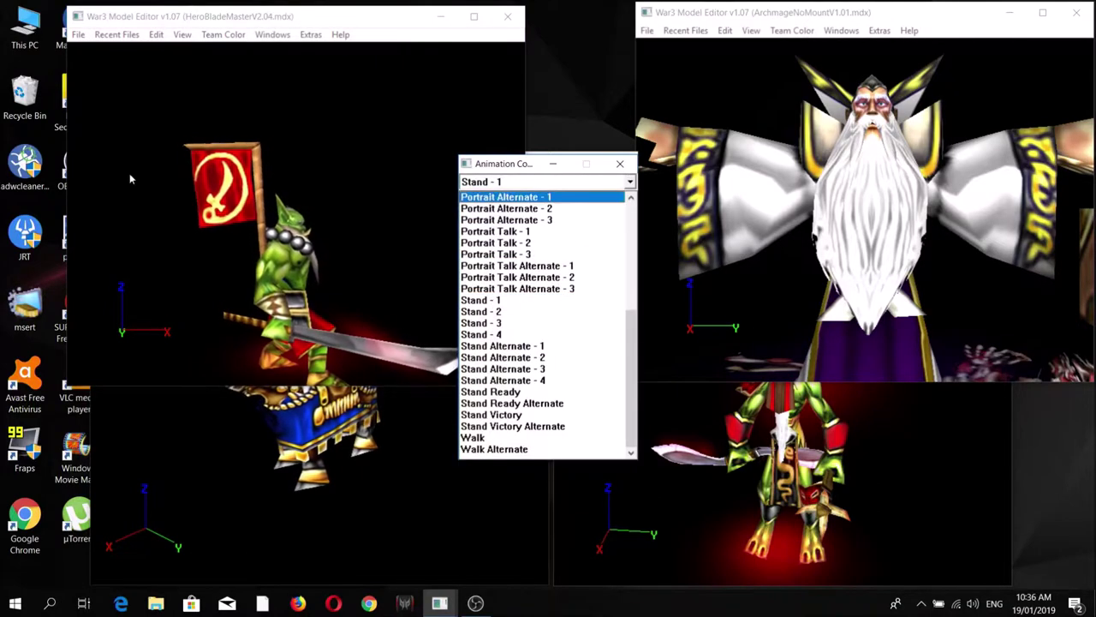
{"action": "left_click", "coordinate": [507, 345]}
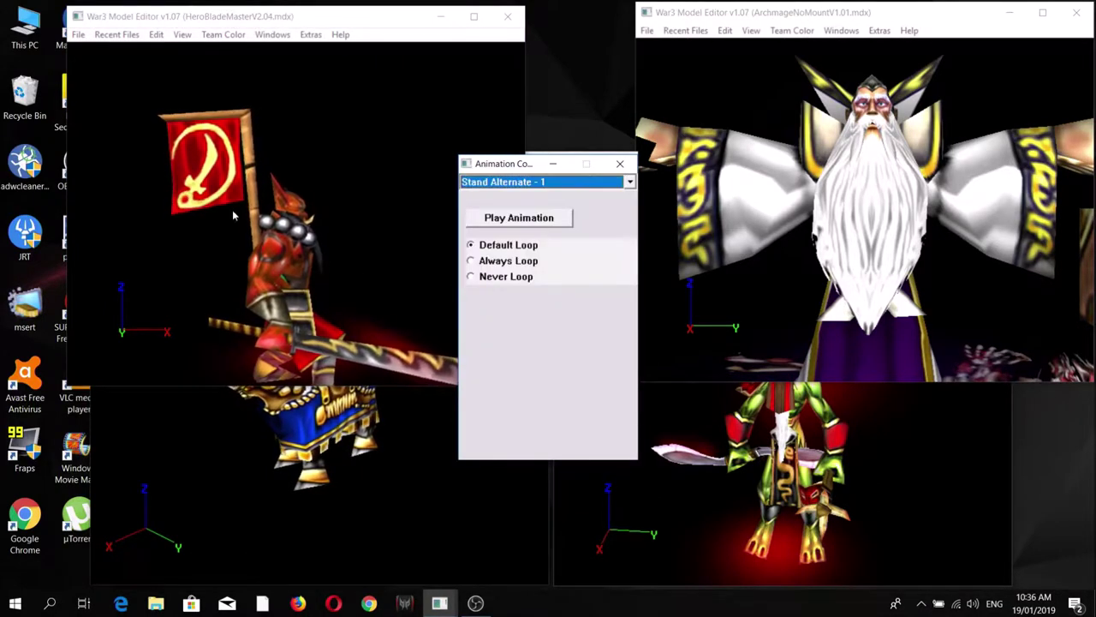
{"action": "left_click", "coordinate": [201, 175]}
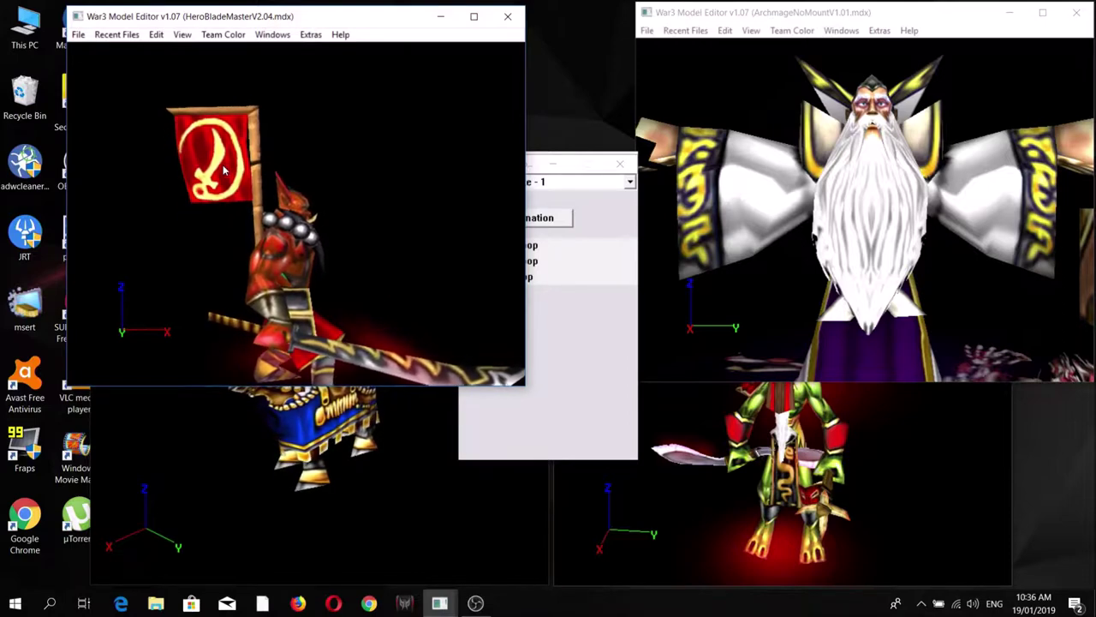
{"action": "left_click", "coordinate": [272, 35]}
{"action": "left_click", "coordinate": [300, 170]}
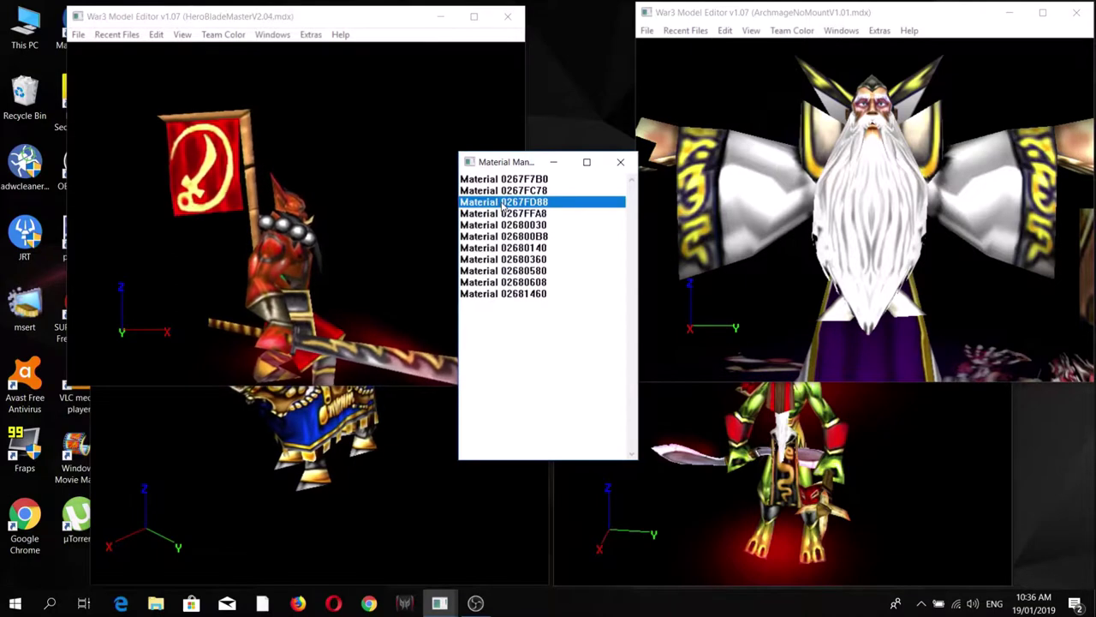
- Set the second material layer's Texture ID to Units\Demon\HeroChaosBladeMaster and confirm both dialogs
{"action": "double_click", "coordinate": [495, 211]}
{"action": "double_click", "coordinate": [512, 202]}
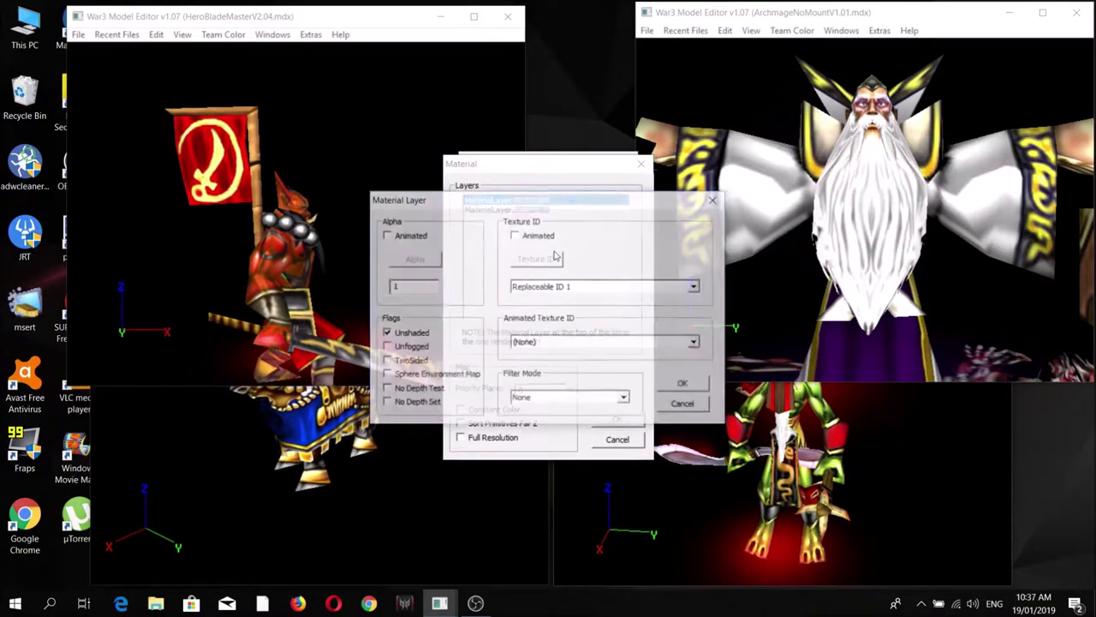
{"action": "key", "text": "Escape"}
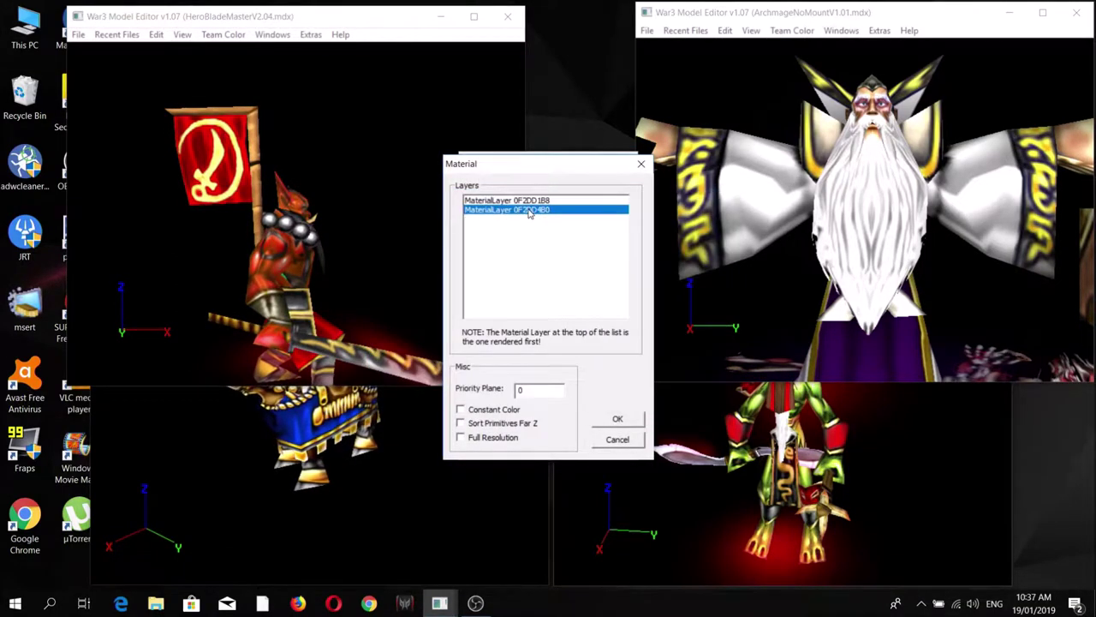
{"action": "double_click", "coordinate": [529, 211]}
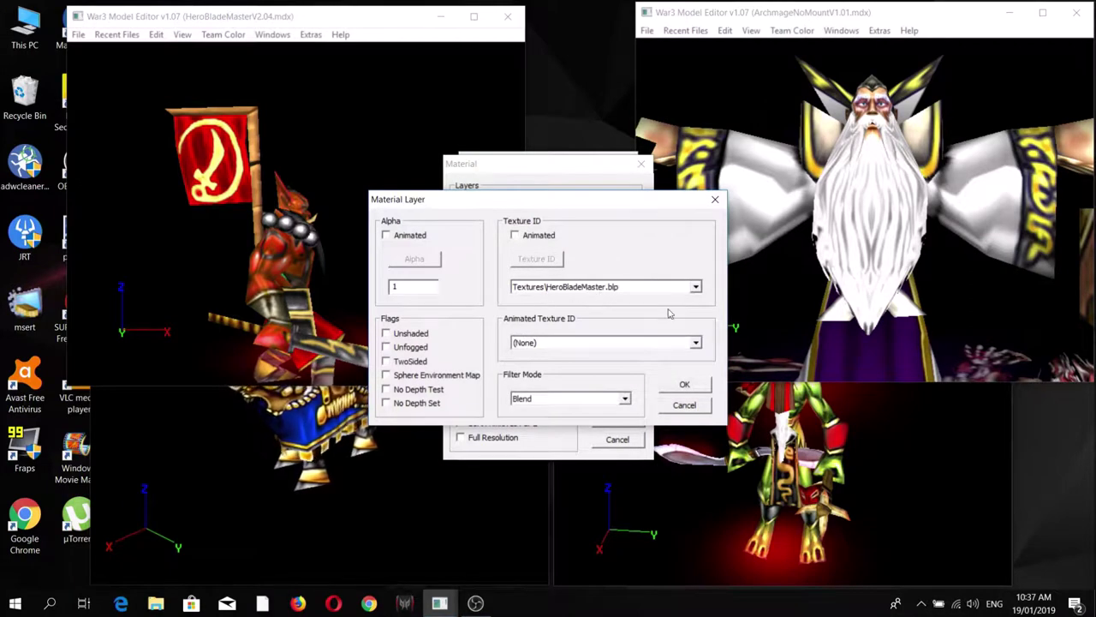
{"action": "left_click", "coordinate": [563, 287]}
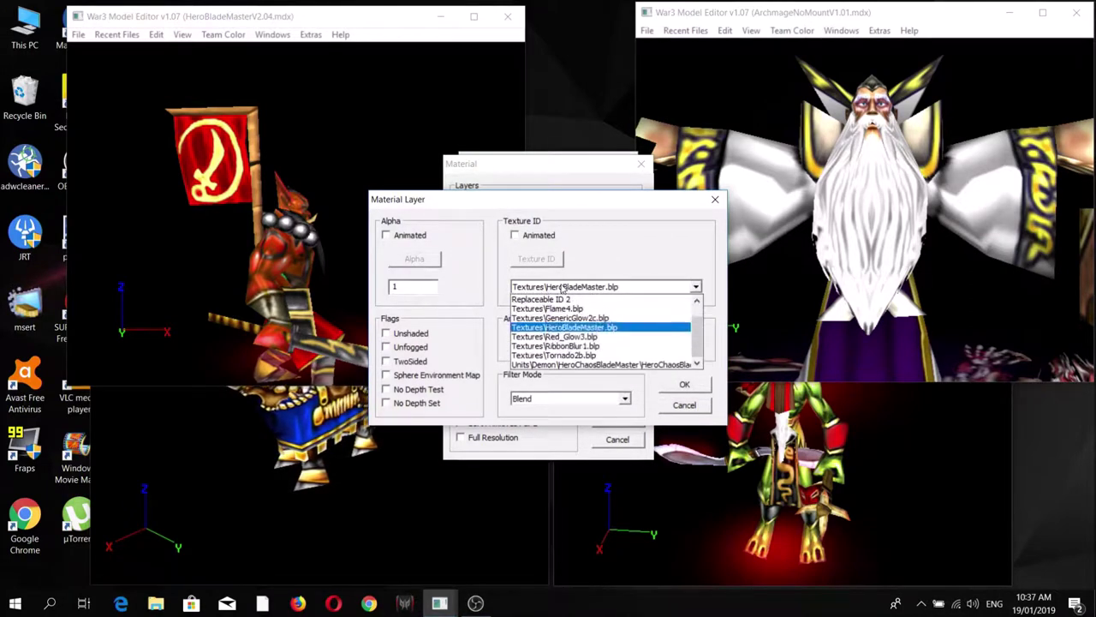
{"action": "left_click", "coordinate": [615, 365]}
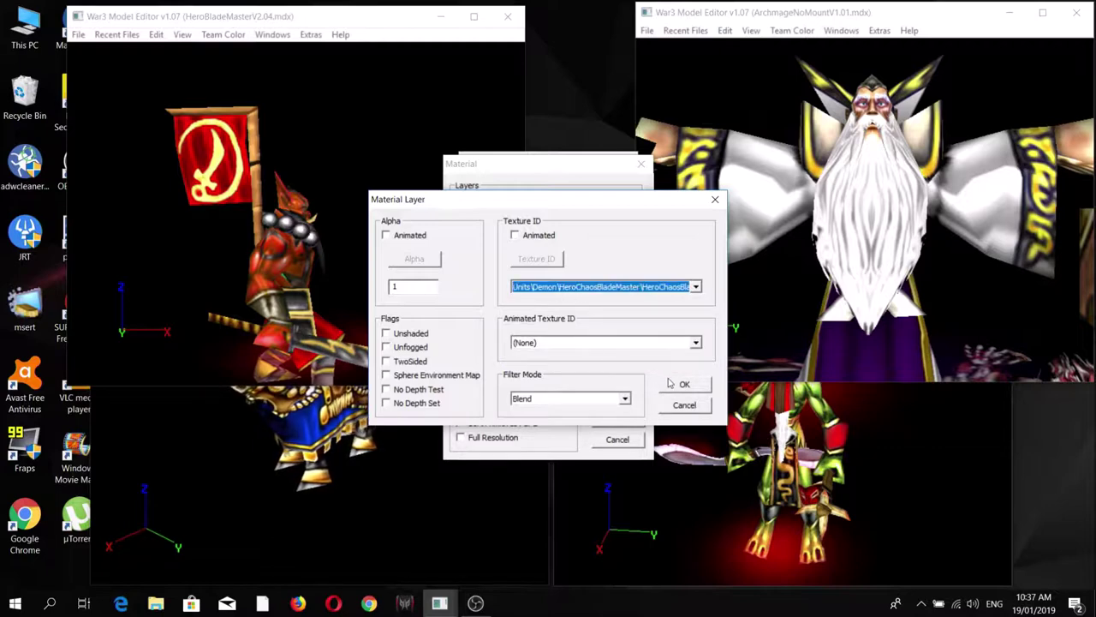
{"action": "left_click", "coordinate": [673, 383]}
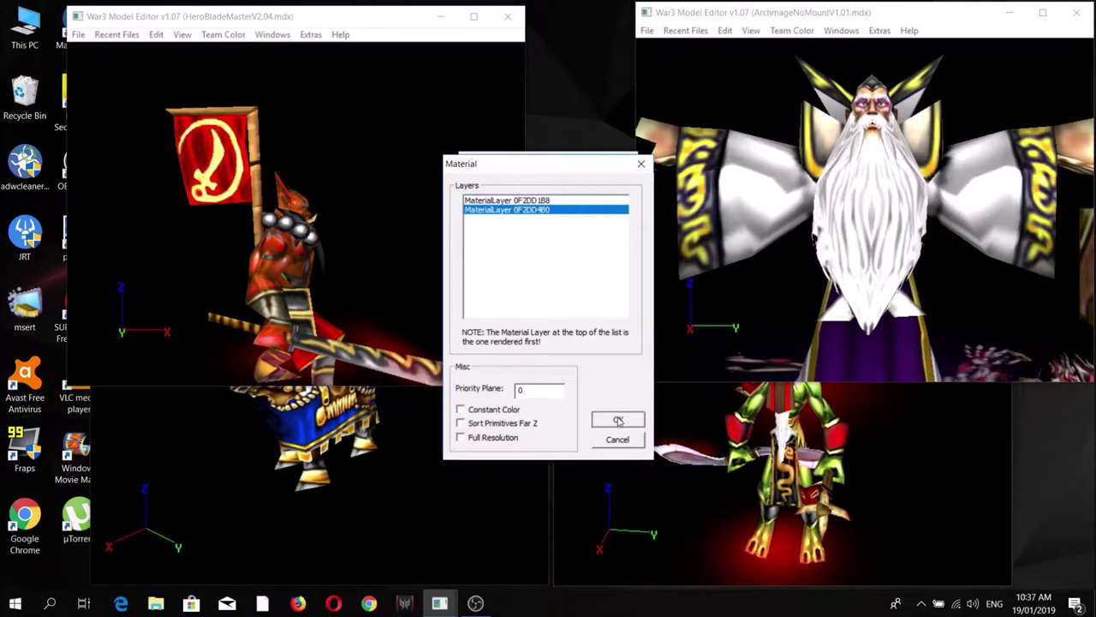
{"action": "left_click", "coordinate": [617, 419]}
{"action": "left_click", "coordinate": [270, 162]}
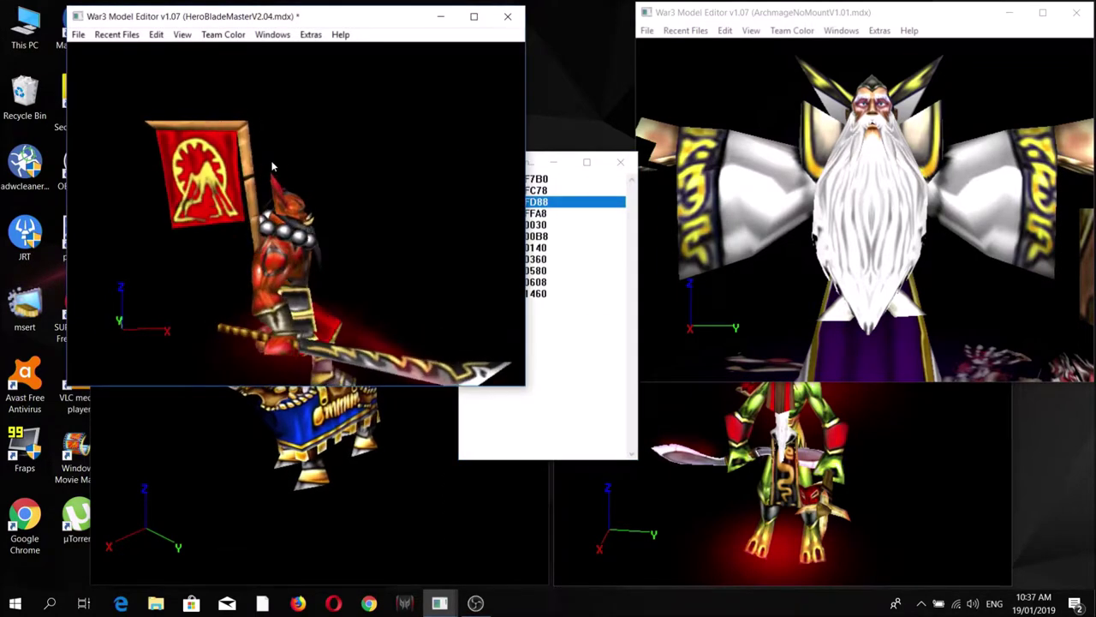
- Preview the Blademaster's Stand - 1, then Stand Alternate - 1 animations
{"action": "left_click", "coordinate": [272, 34]}
{"action": "left_click", "coordinate": [317, 65]}
{"action": "left_click", "coordinate": [532, 187]}
{"action": "left_click", "coordinate": [514, 299]}
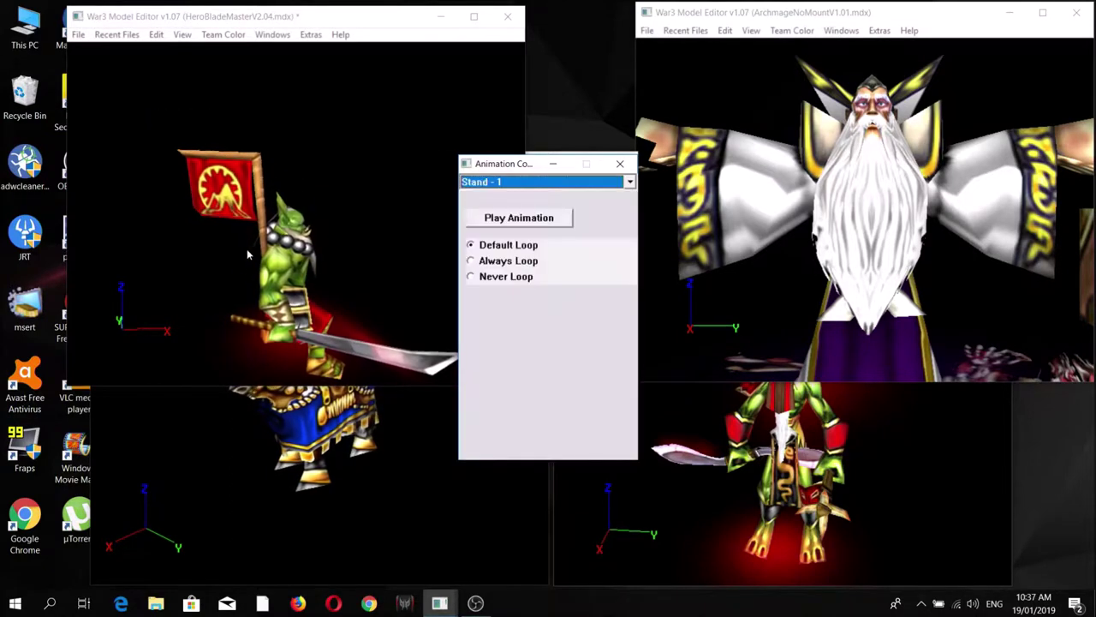
{"action": "left_click", "coordinate": [502, 183]}
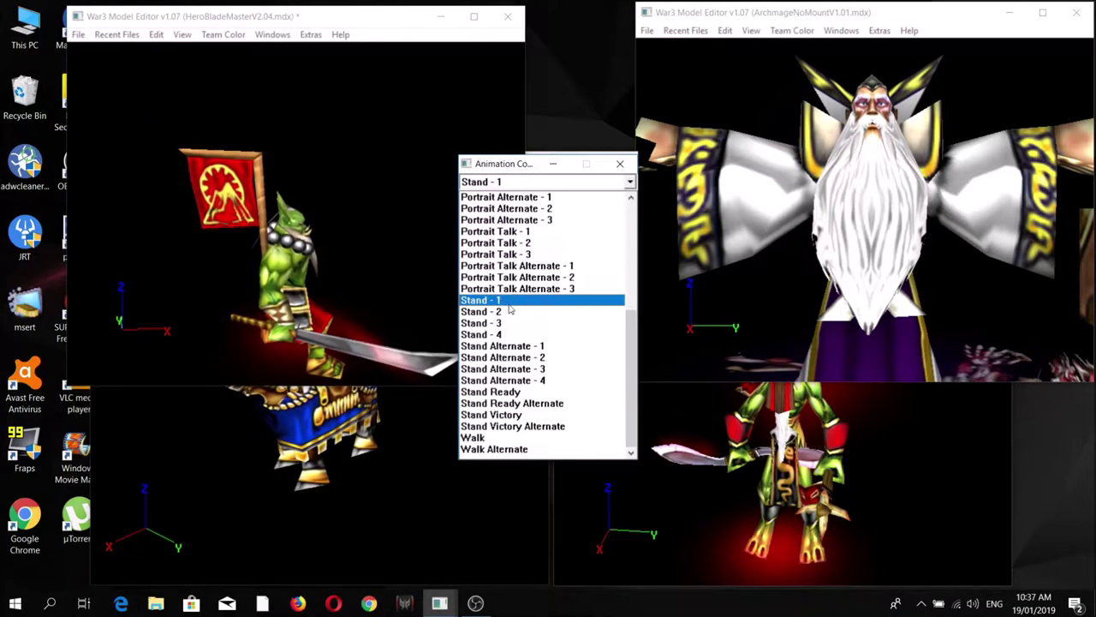
{"action": "left_click", "coordinate": [507, 345]}
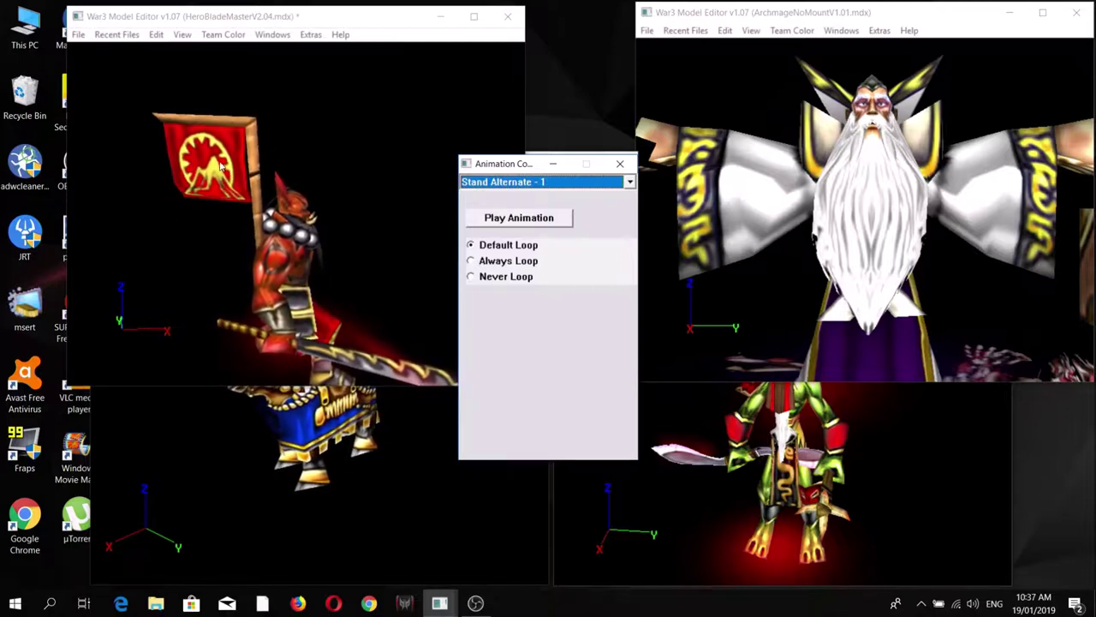
- Bring the ArchmageNoMountV1.01.mdx window forward and orbit its view
{"action": "left_click_drag", "start_coordinate": [806, 22], "coordinate": [778, 36]}
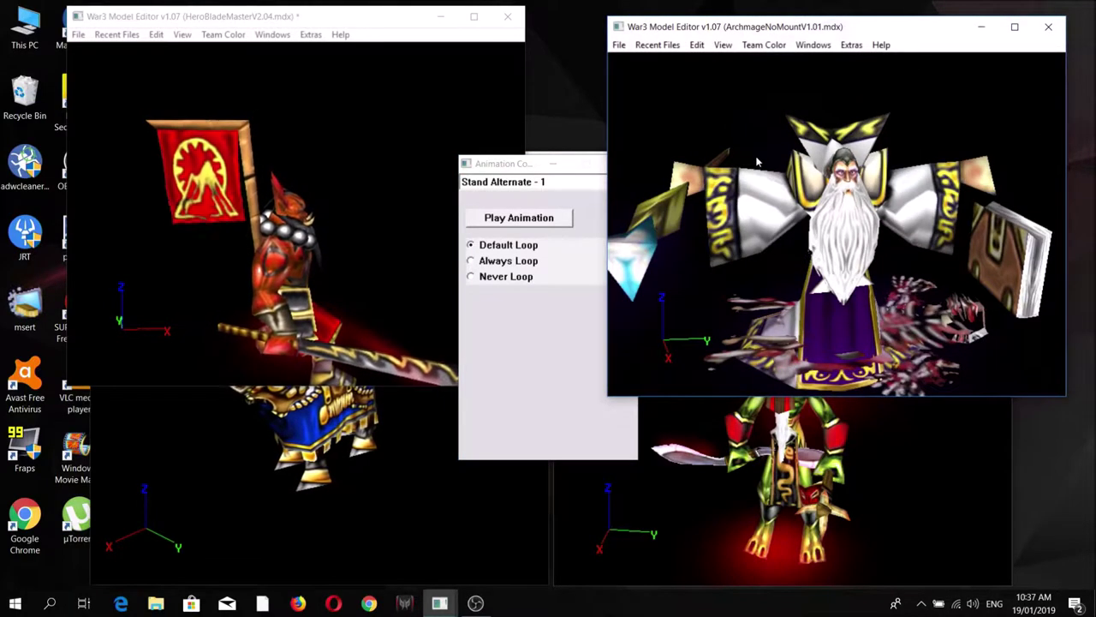
{"action": "left_click_drag", "start_coordinate": [802, 250], "coordinate": [805, 169]}
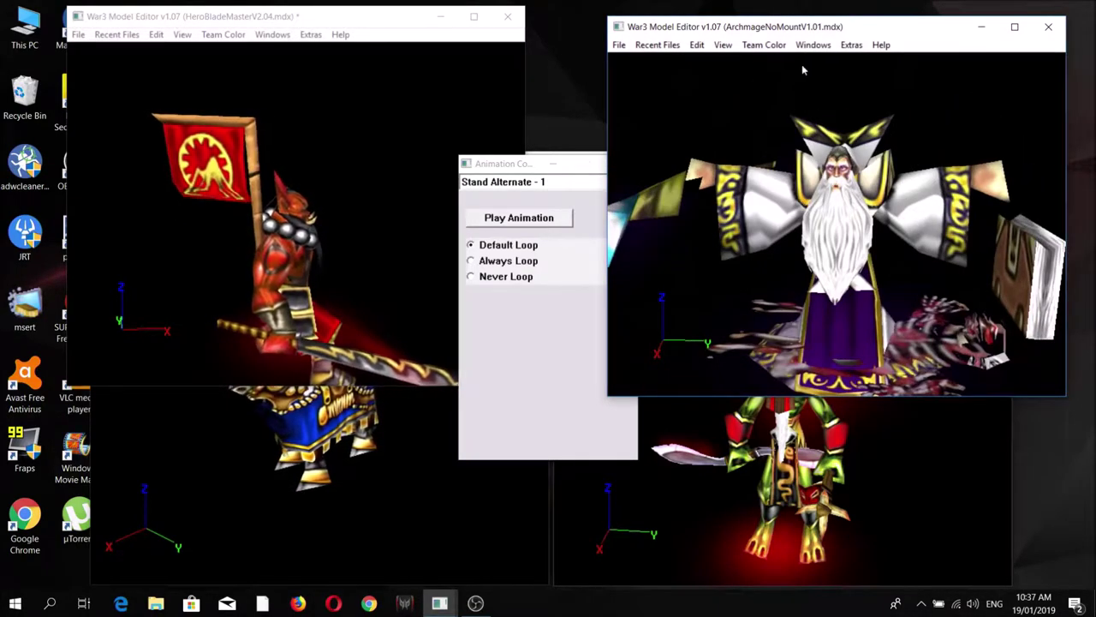
{"action": "left_click_drag", "start_coordinate": [802, 26], "coordinate": [801, 20]}
{"action": "left_click", "coordinate": [812, 38]}
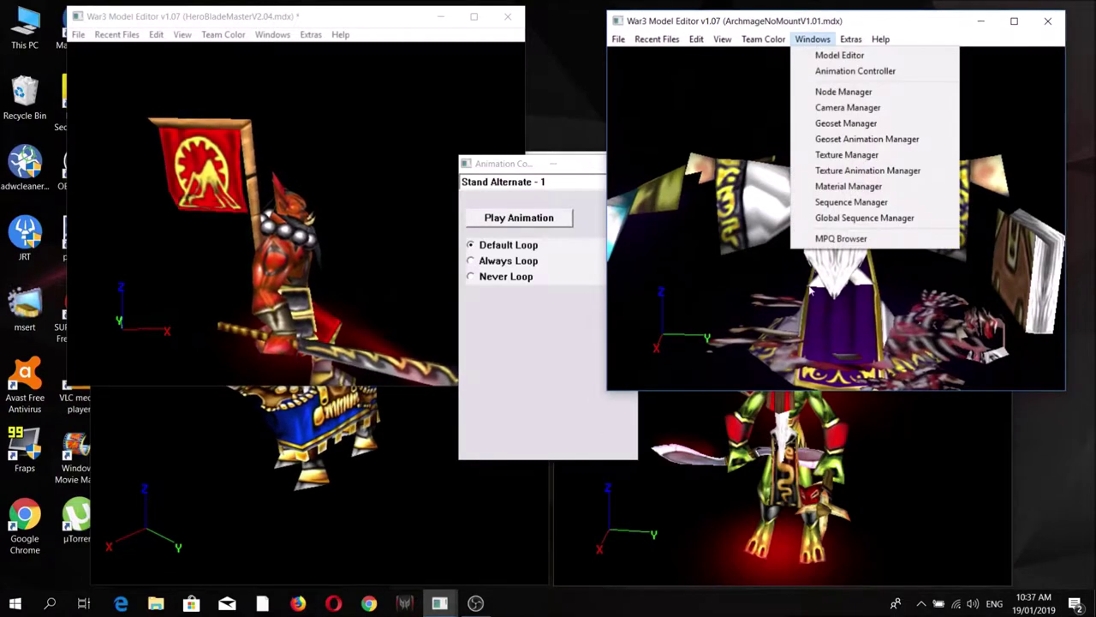
- Open the MPQ Browser and load the War3.mpq archive
{"action": "left_click", "coordinate": [827, 240]}
{"action": "left_click_drag", "start_coordinate": [469, 88], "coordinate": [558, 86]}
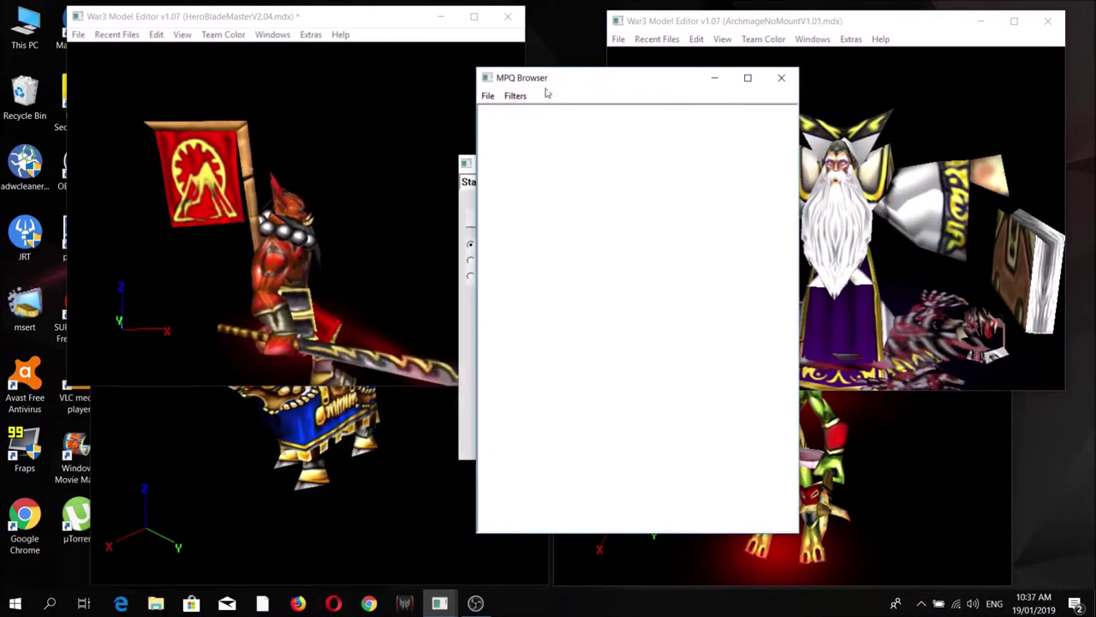
{"action": "left_click", "coordinate": [488, 96]}
{"action": "left_click", "coordinate": [506, 149]}
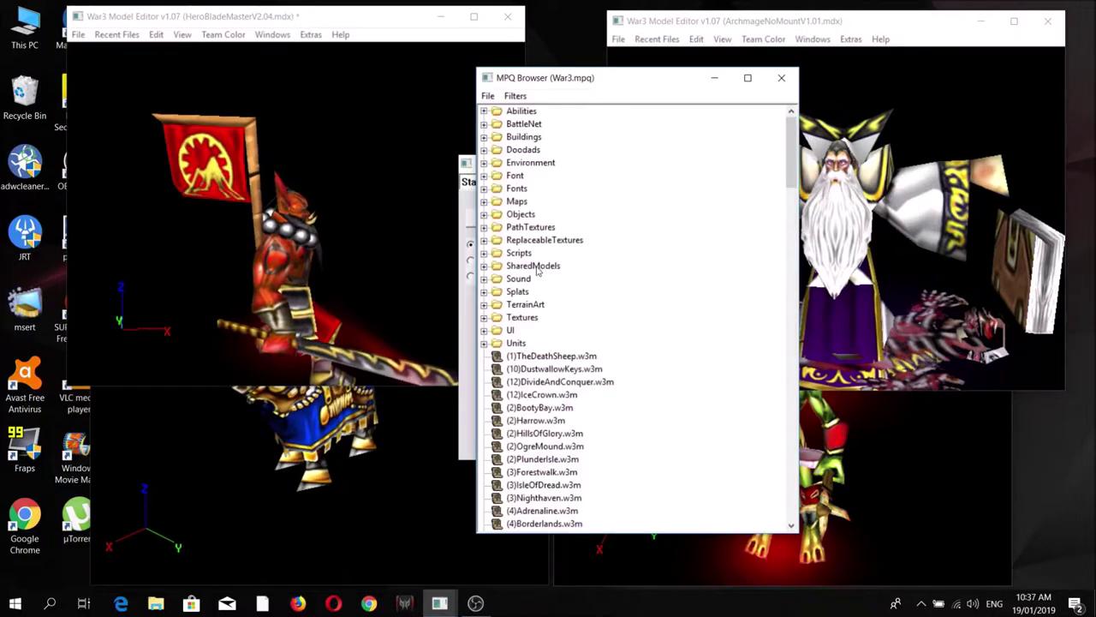
- Add Units\Creeps\BanditMage\BanditMage.blp as a texture to the Archmage model
{"action": "double_click", "coordinate": [517, 343]}
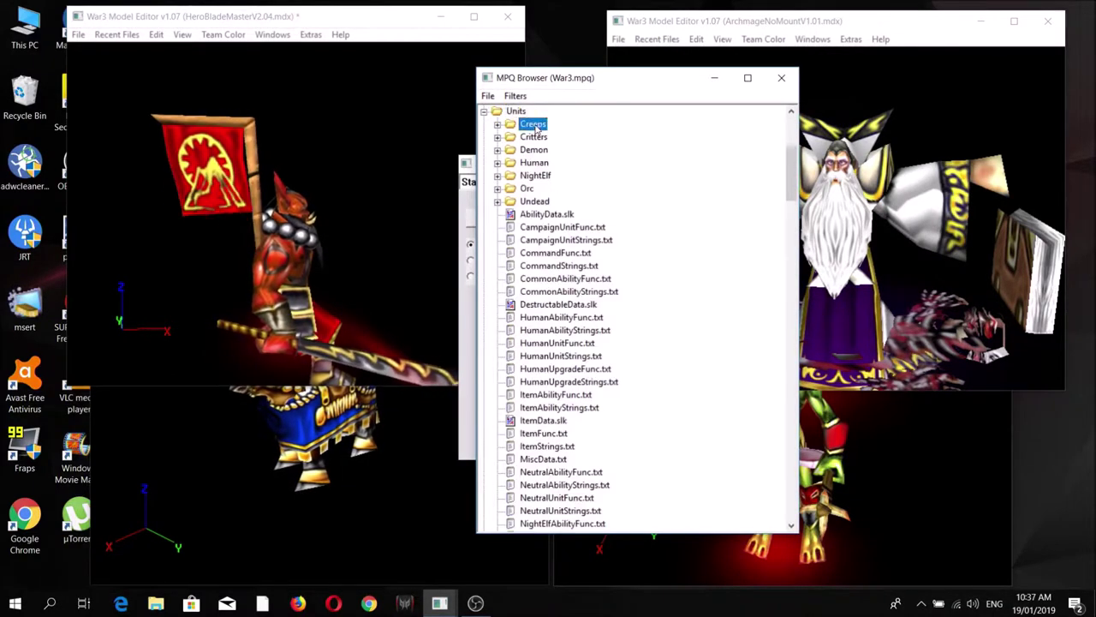
{"action": "double_click", "coordinate": [533, 124]}
{"action": "scroll", "coordinate": [790, 166], "scroll_direction": "down", "scroll_amount": 1}
{"action": "scroll", "coordinate": [737, 171], "scroll_direction": "up", "scroll_amount": 1}
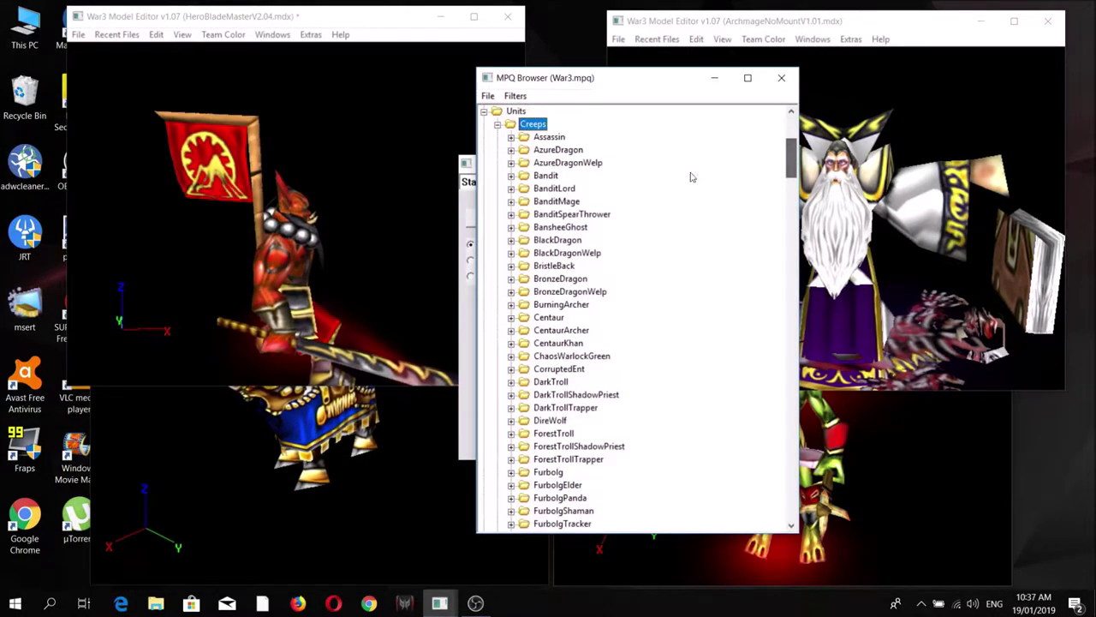
{"action": "double_click", "coordinate": [561, 202]}
{"action": "right_click", "coordinate": [562, 215]}
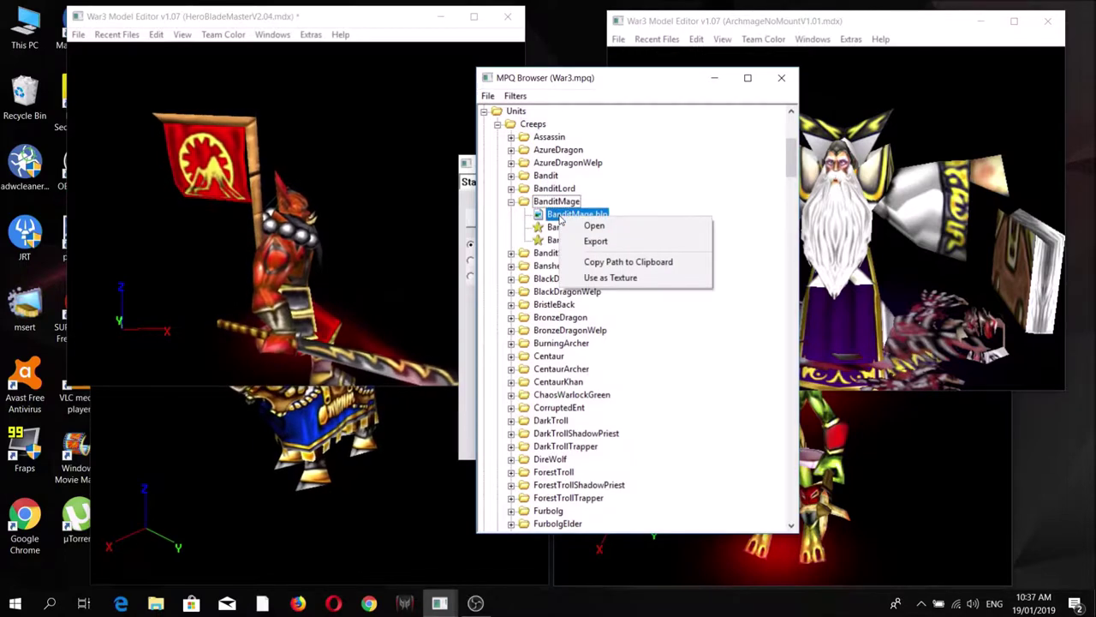
{"action": "left_click", "coordinate": [611, 278]}
{"action": "left_click", "coordinate": [781, 77]}
{"action": "left_click", "coordinate": [811, 39]}
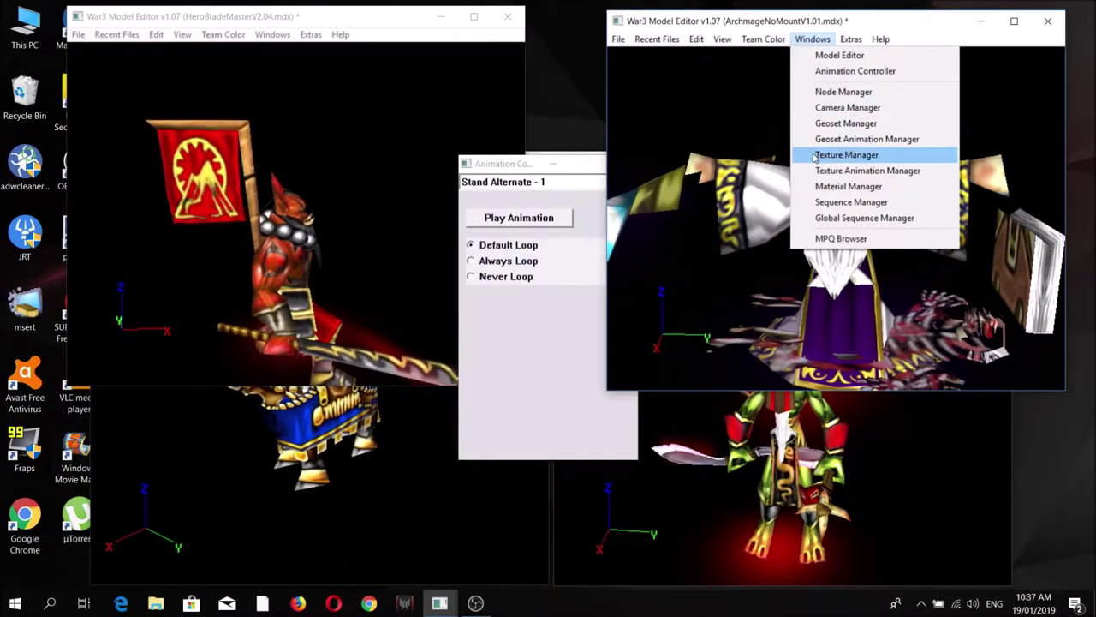
- Widen the Archmage texture list and preview HeroArchmage.blp and BanditMage.blp (512x256)
{"action": "left_click", "coordinate": [846, 154]}
{"action": "left_click_drag", "start_coordinate": [640, 238], "coordinate": [748, 240]}
{"action": "double_click", "coordinate": [591, 258]}
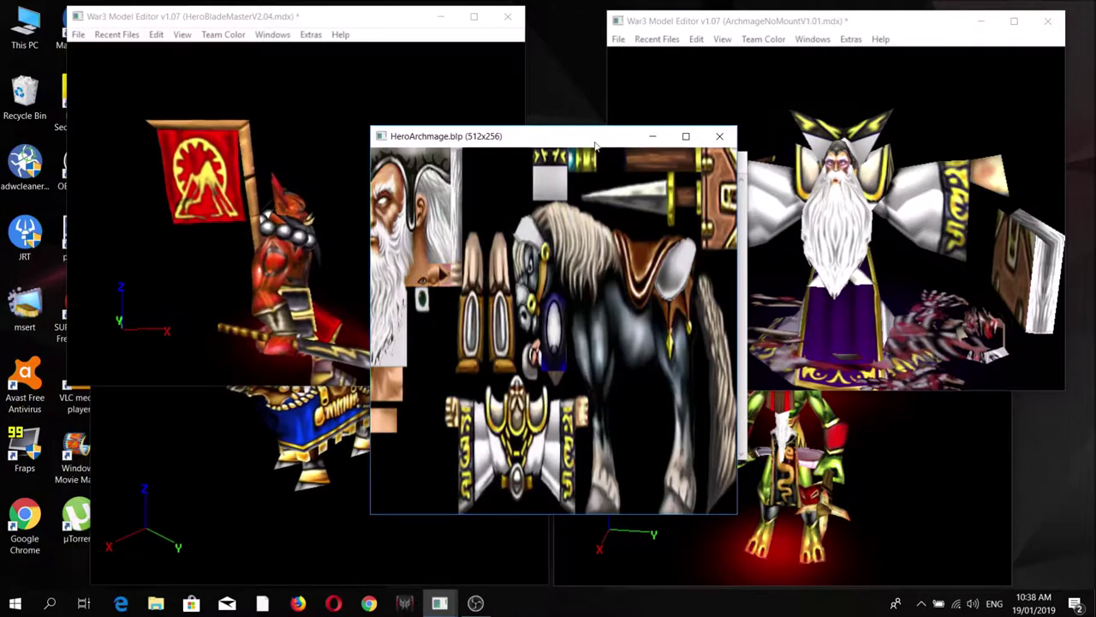
{"action": "left_click", "coordinate": [719, 137]}
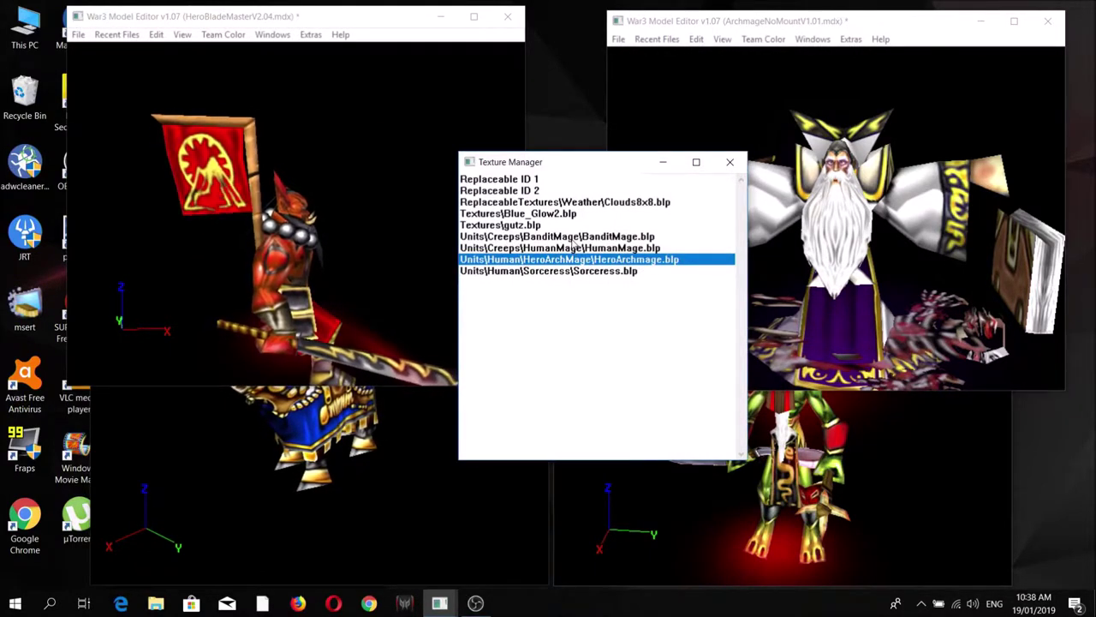
{"action": "double_click", "coordinate": [572, 237]}
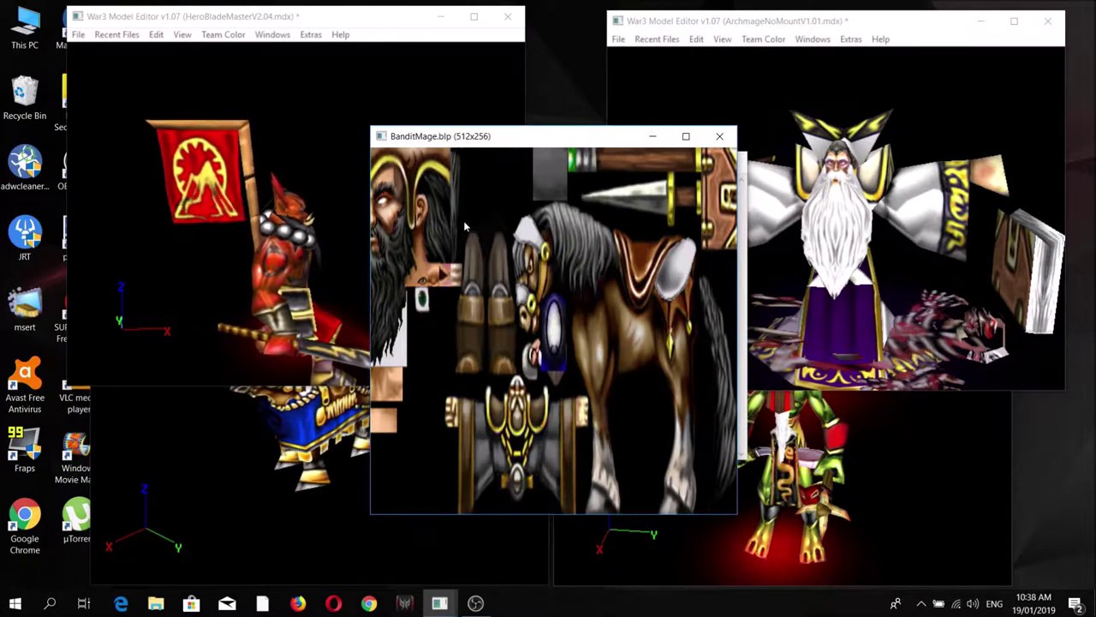
{"action": "left_click", "coordinate": [720, 136]}
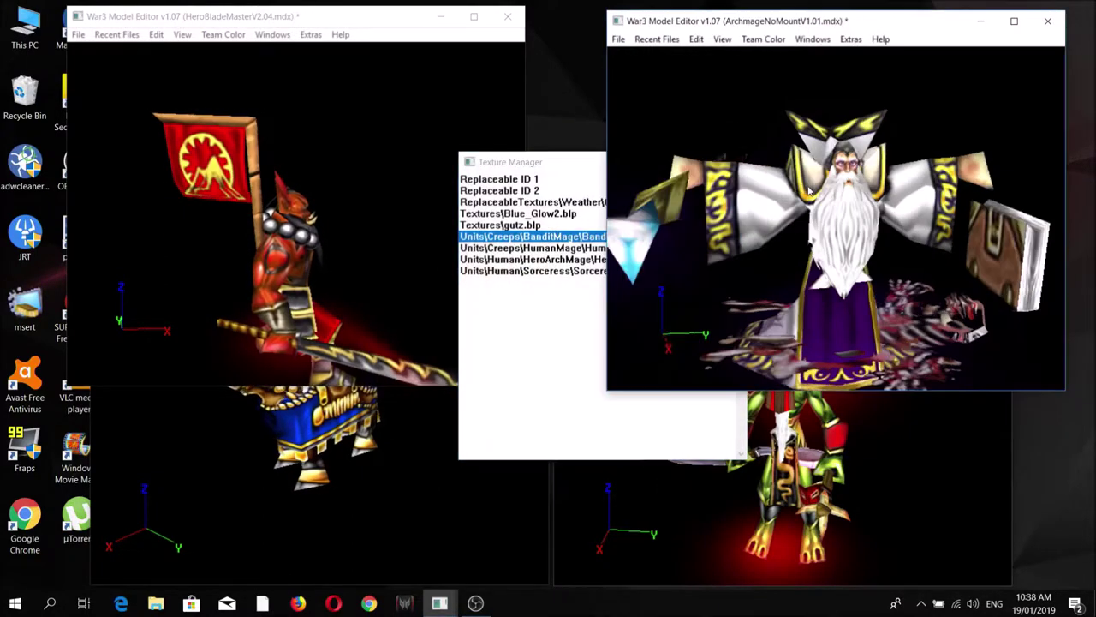
- Show the Archmage model's Material Manager with its six materials
{"action": "scroll", "coordinate": [844, 221], "scroll_direction": "up", "scroll_amount": 3}
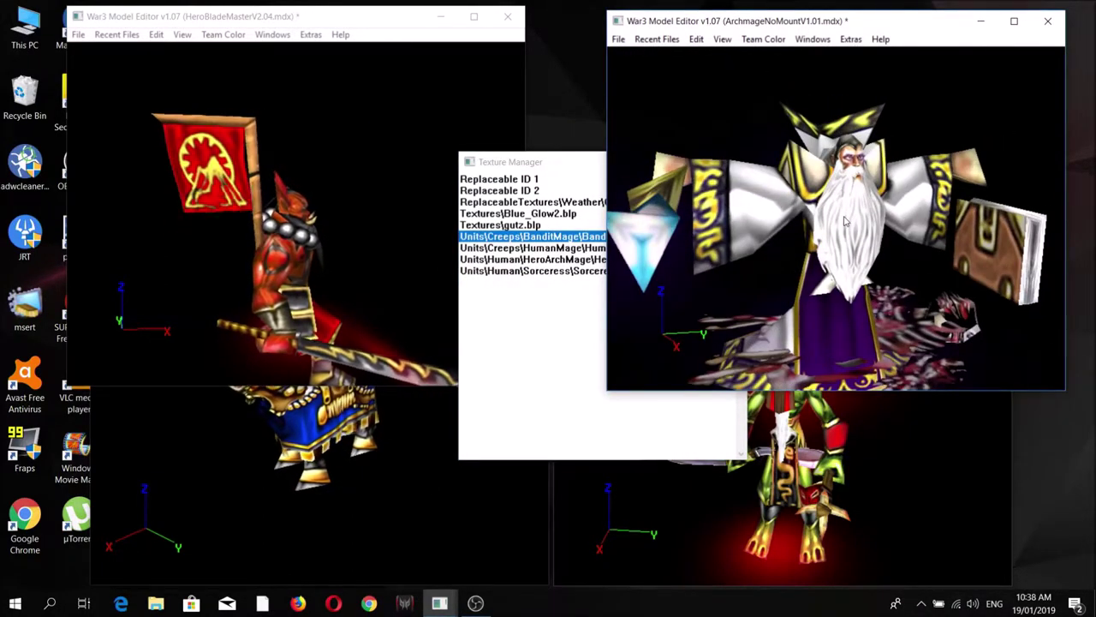
{"action": "scroll", "coordinate": [858, 203], "scroll_direction": "up", "scroll_amount": 2}
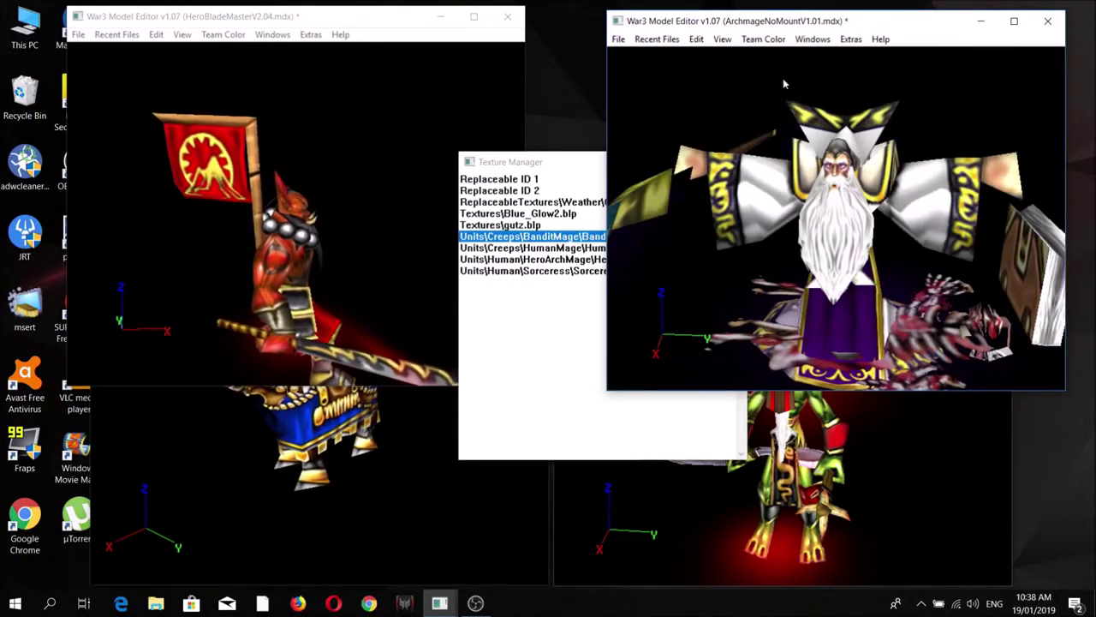
{"action": "left_click", "coordinate": [812, 38]}
{"action": "left_click", "coordinate": [835, 183]}
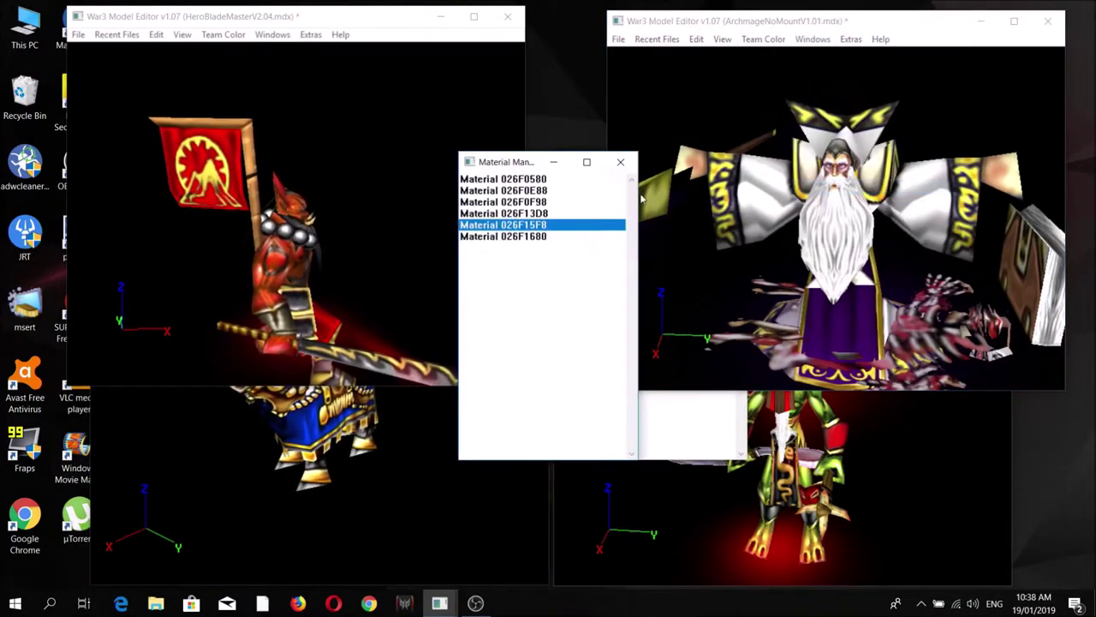
- Switch Material 026F15F8's layer texture to BanditMage and orbit the Archmage to inspect it
{"action": "double_click", "coordinate": [577, 224]}
{"action": "double_click", "coordinate": [605, 205]}
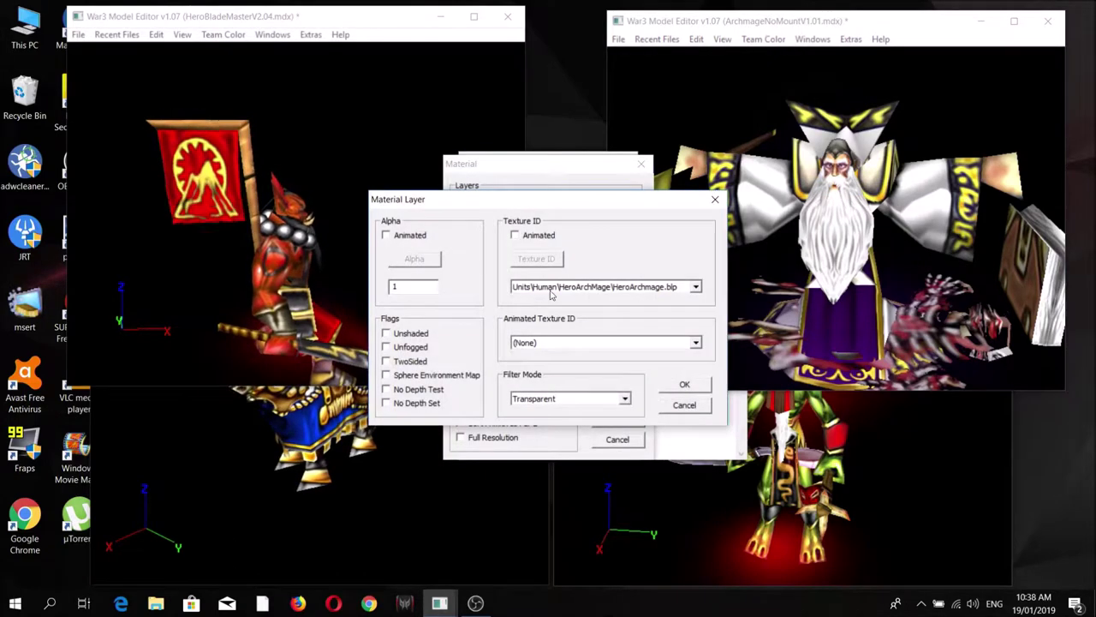
{"action": "left_click", "coordinate": [577, 288]}
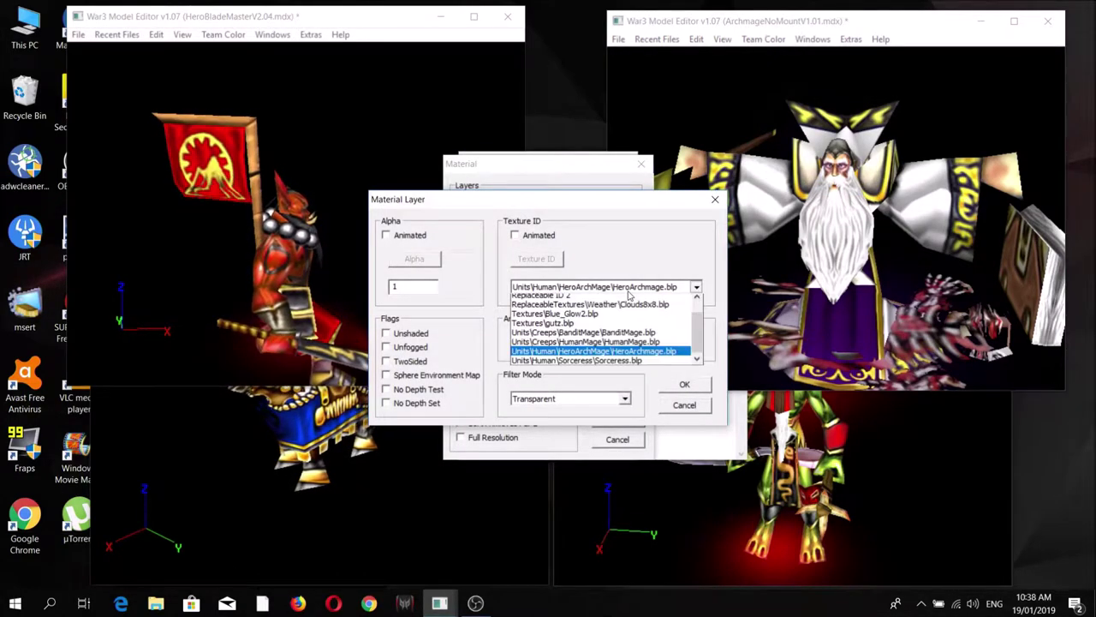
{"action": "left_click", "coordinate": [627, 346]}
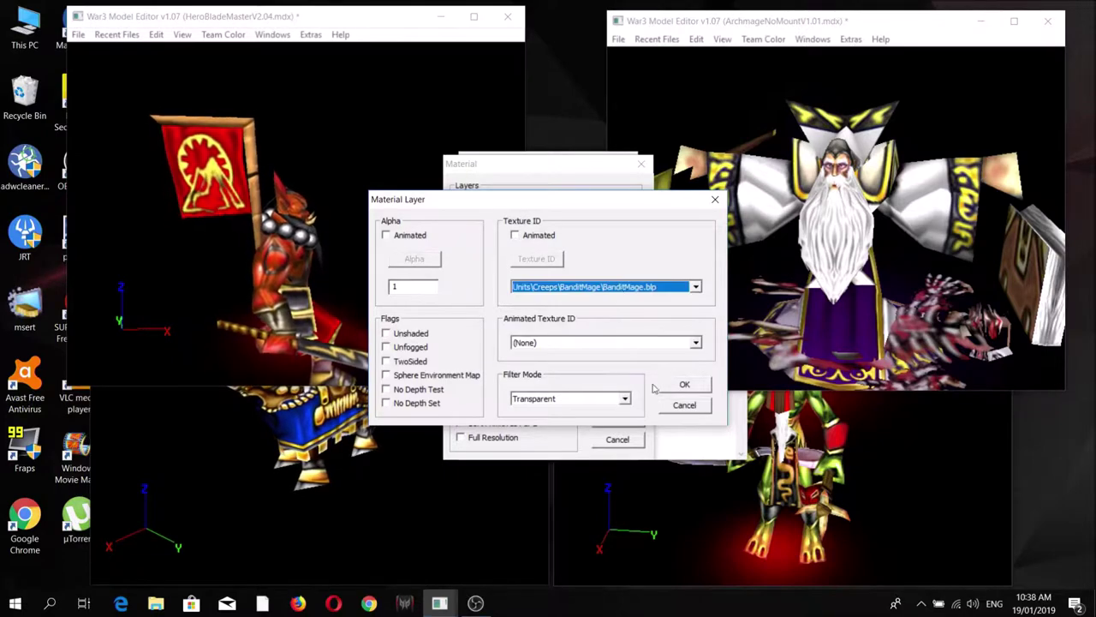
{"action": "left_click", "coordinate": [684, 384]}
{"action": "left_click", "coordinate": [617, 420]}
{"action": "left_click_drag", "start_coordinate": [760, 291], "coordinate": [738, 188]}
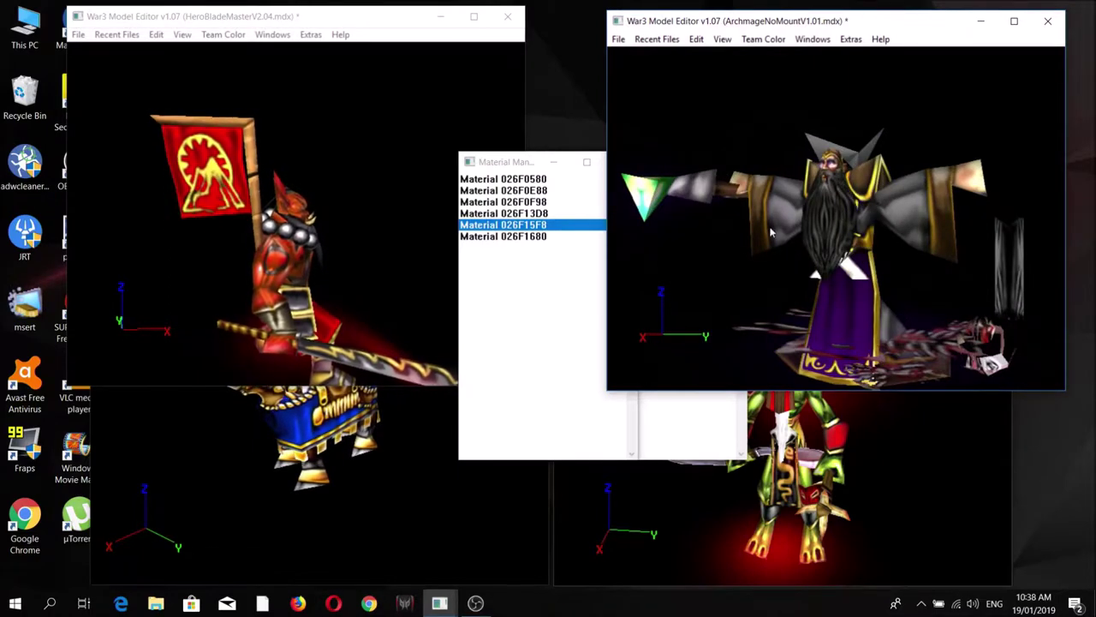
{"action": "scroll", "coordinate": [827, 212], "scroll_direction": "down", "scroll_amount": 2}
{"action": "left_click_drag", "start_coordinate": [738, 189], "coordinate": [805, 218]}
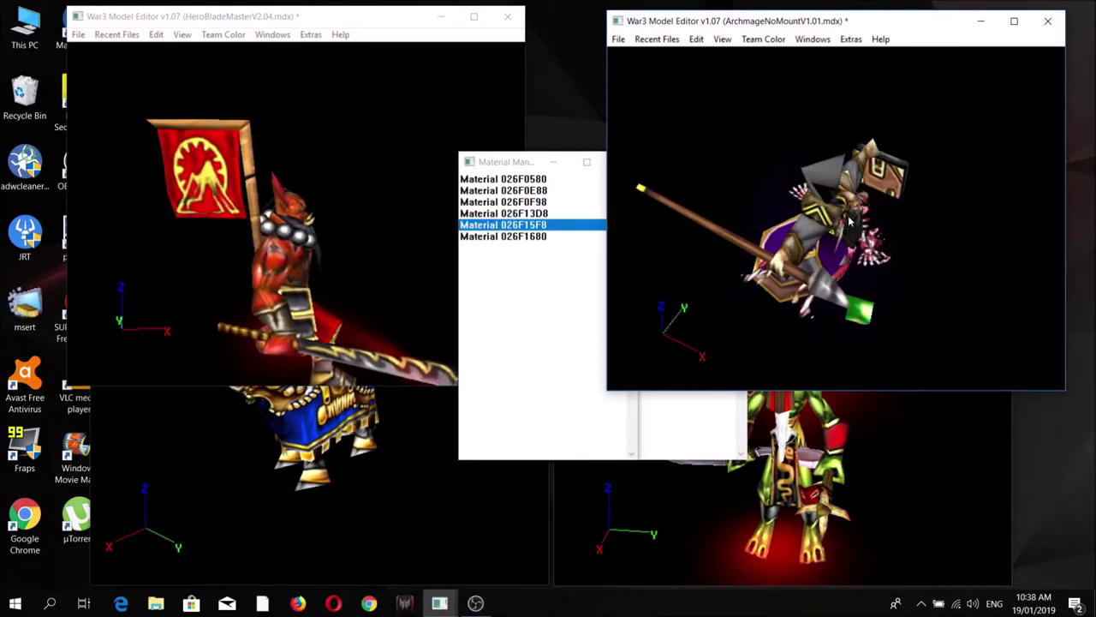
{"action": "scroll", "coordinate": [805, 219], "scroll_direction": "up", "scroll_amount": 3}
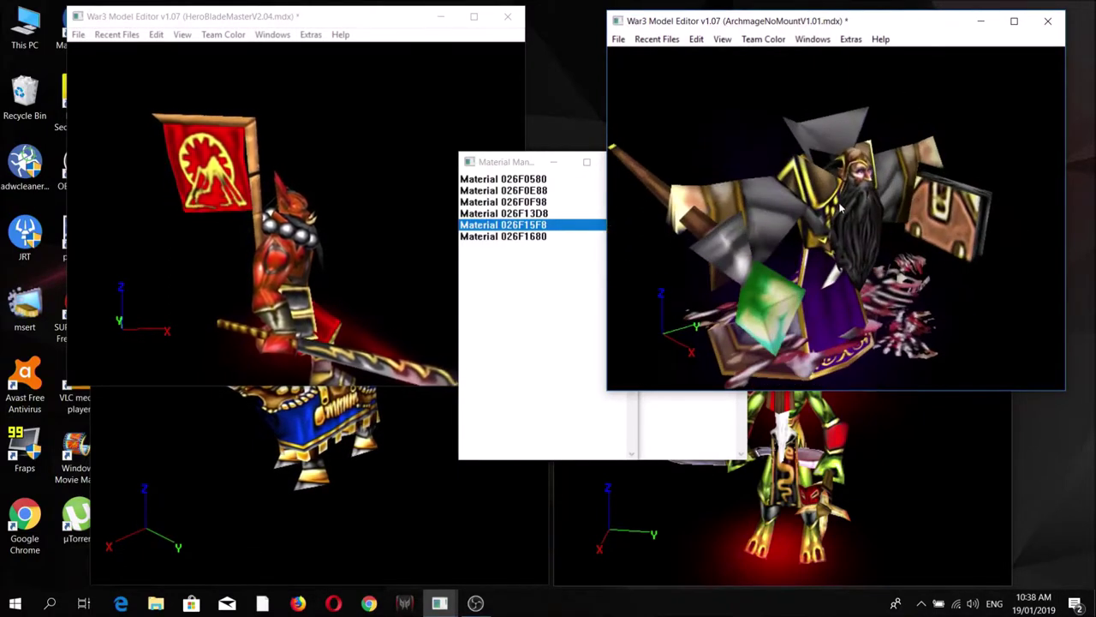
- Bring the KnightChildV1.01.mdx window forward and orbit the mounted knight
{"action": "left_click", "coordinate": [382, 422]}
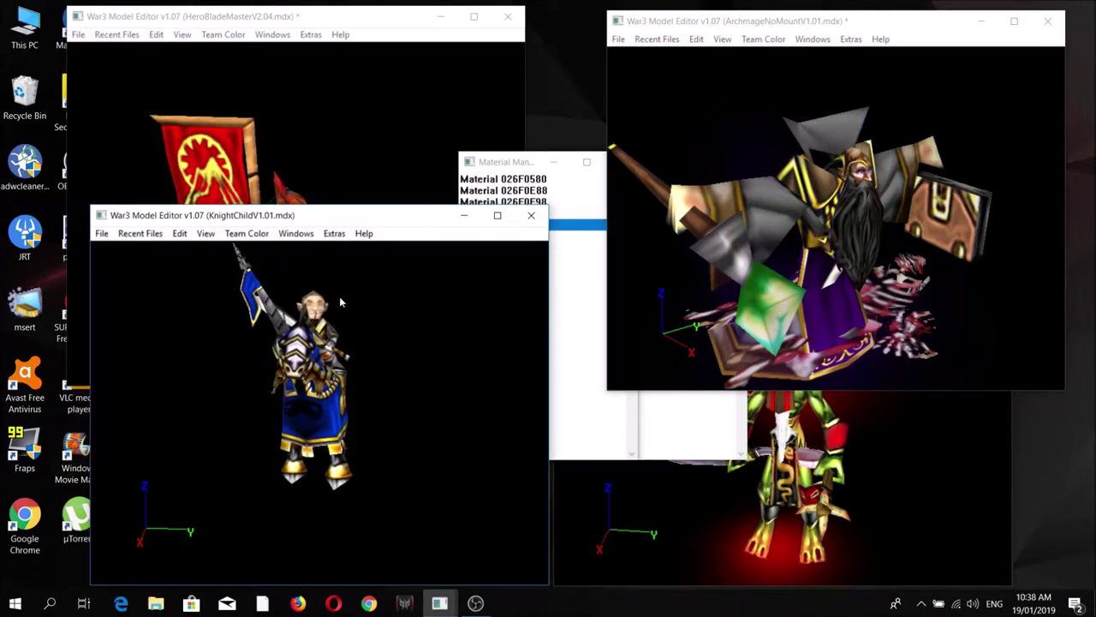
{"action": "scroll", "coordinate": [356, 361], "scroll_direction": "up", "scroll_amount": 3}
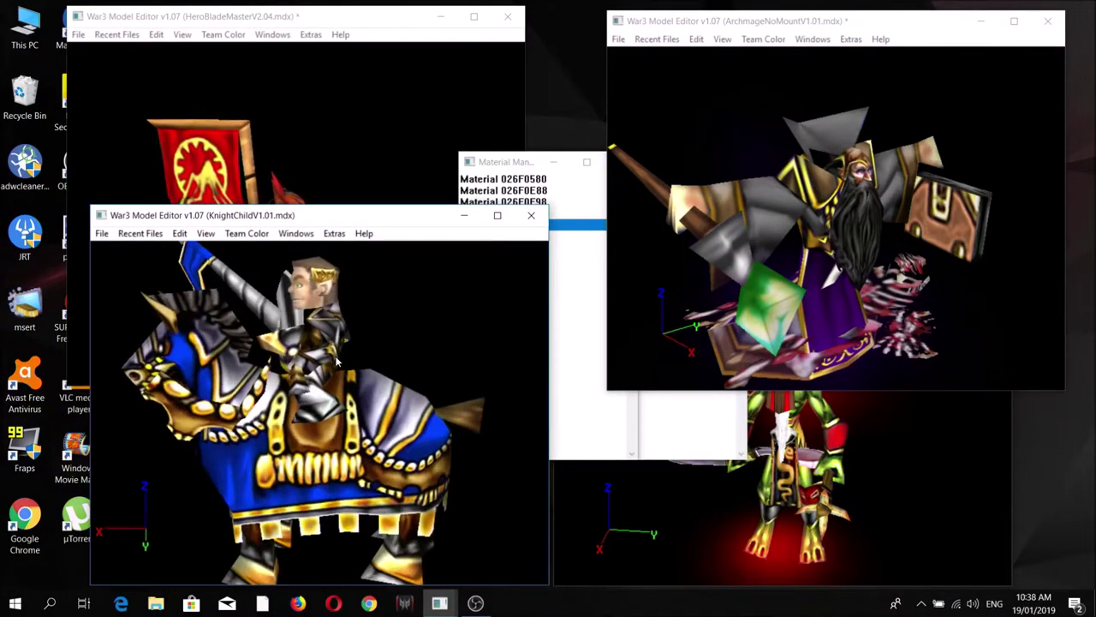
{"action": "left_click_drag", "start_coordinate": [356, 364], "coordinate": [310, 358]}
{"action": "scroll", "coordinate": [310, 358], "scroll_direction": "down", "scroll_amount": 3}
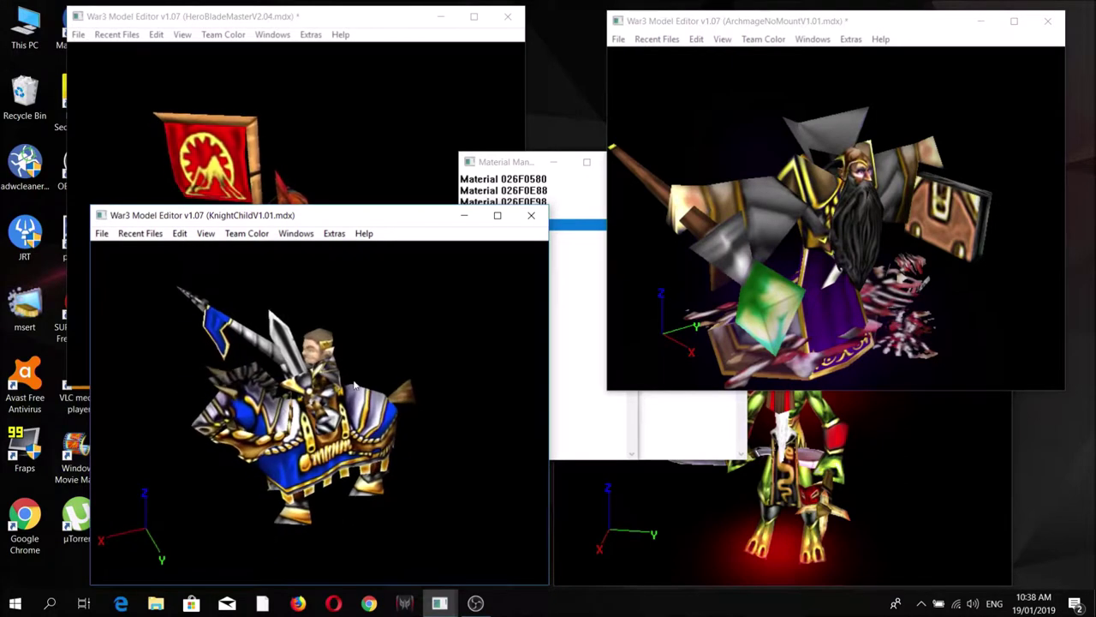
{"action": "left_click", "coordinate": [296, 233]}
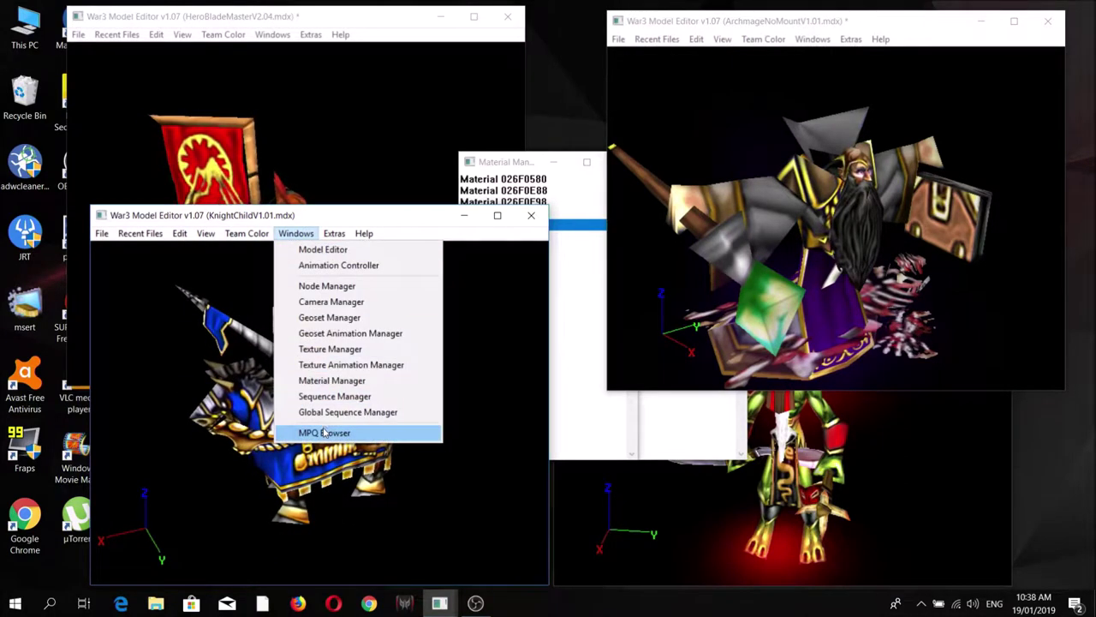
- Load War3.mpq in the MPQ Browser and expand Units > Creeps
{"action": "left_click", "coordinate": [324, 433]}
{"action": "left_click", "coordinate": [401, 103]}
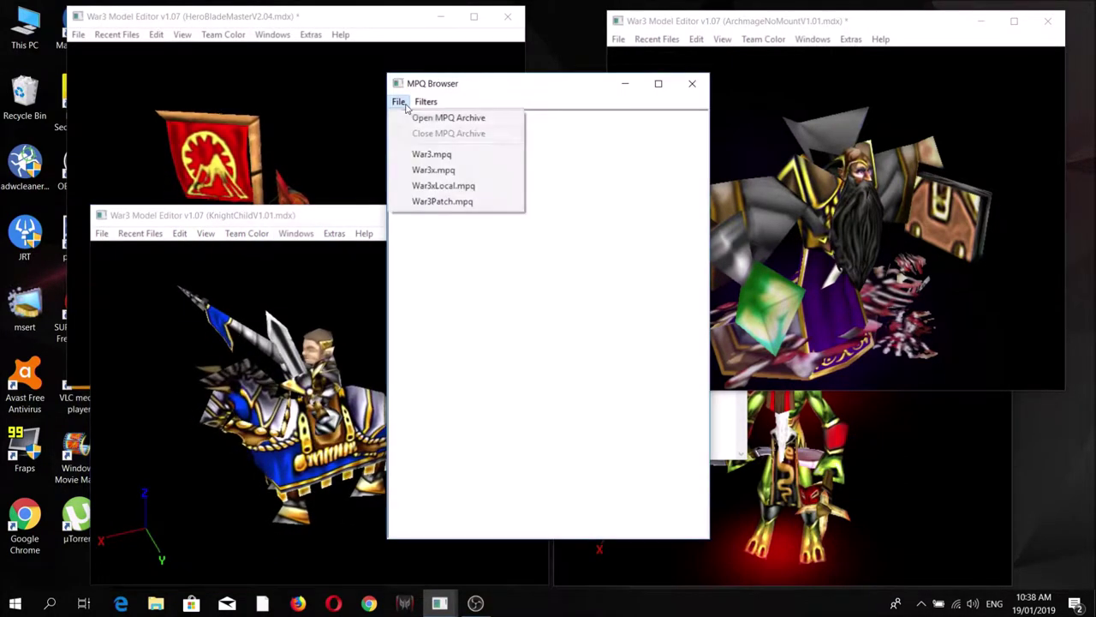
{"action": "left_click", "coordinate": [430, 154]}
{"action": "double_click", "coordinate": [424, 344]}
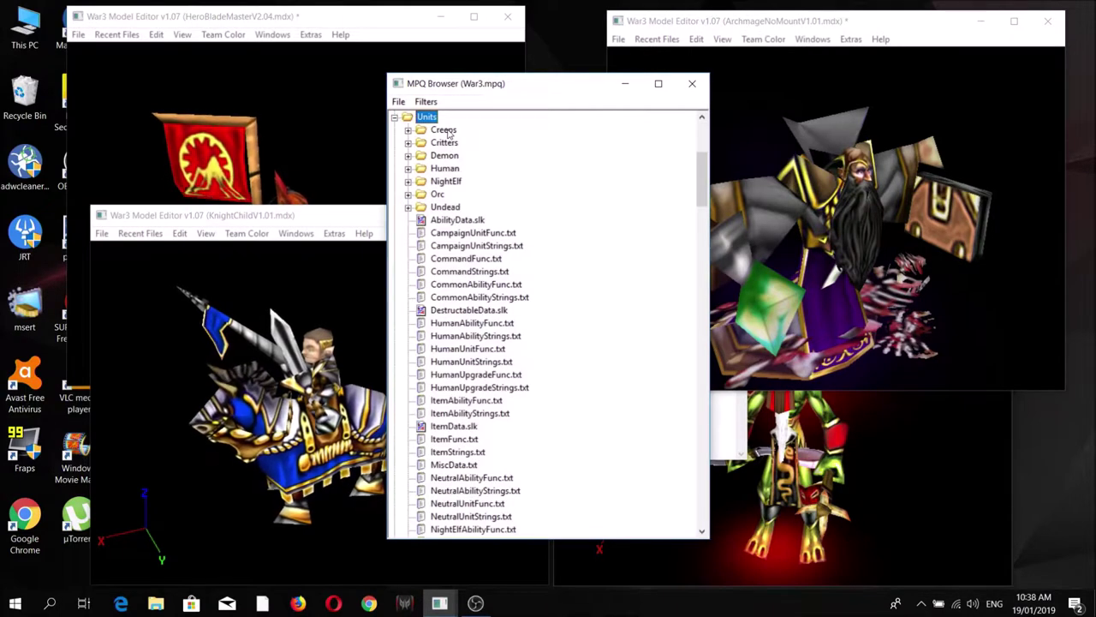
{"action": "double_click", "coordinate": [444, 130]}
{"action": "left_click_drag", "start_coordinate": [504, 83], "coordinate": [543, 84]}
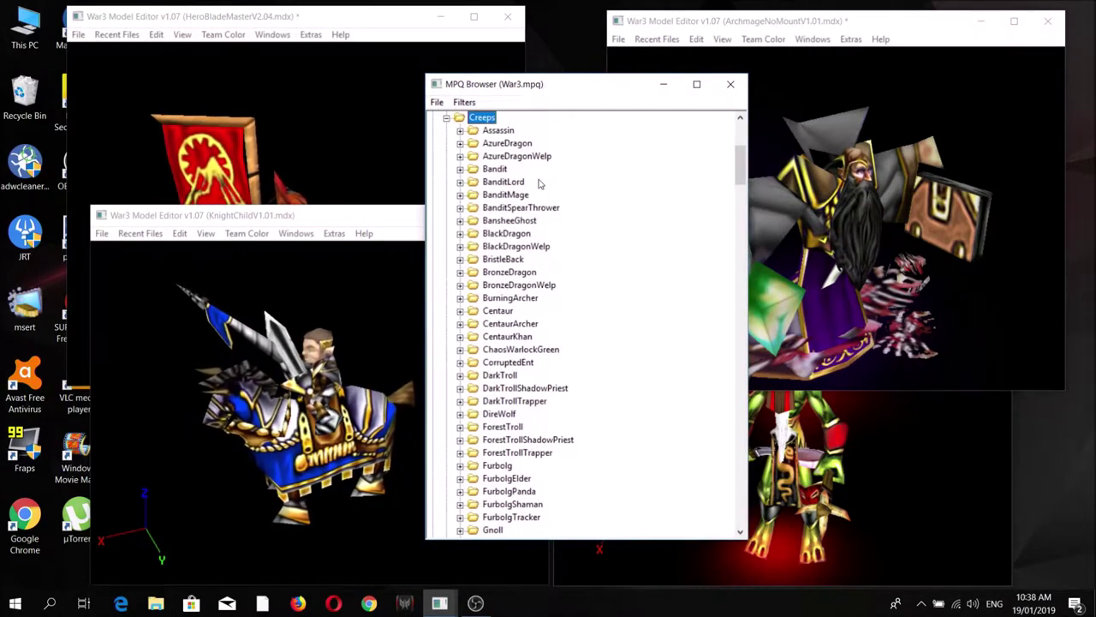
- Add BanditLord.blp from Units\Creeps\BanditLord to the knight and show its texture list
{"action": "double_click", "coordinate": [510, 182]}
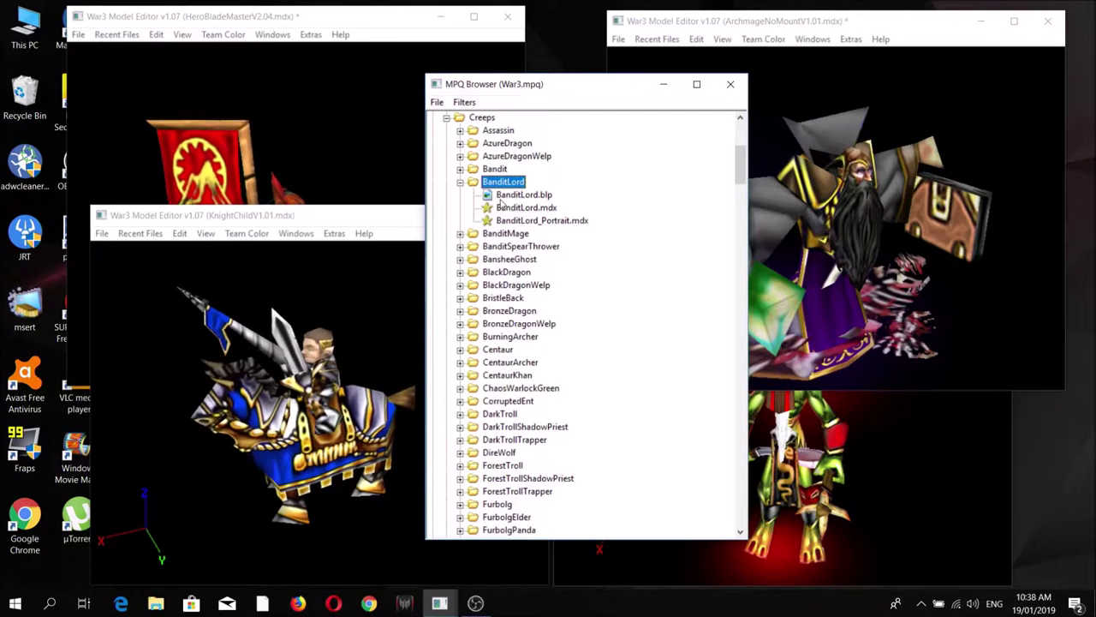
{"action": "right_click", "coordinate": [501, 199]}
{"action": "left_click", "coordinate": [527, 259]}
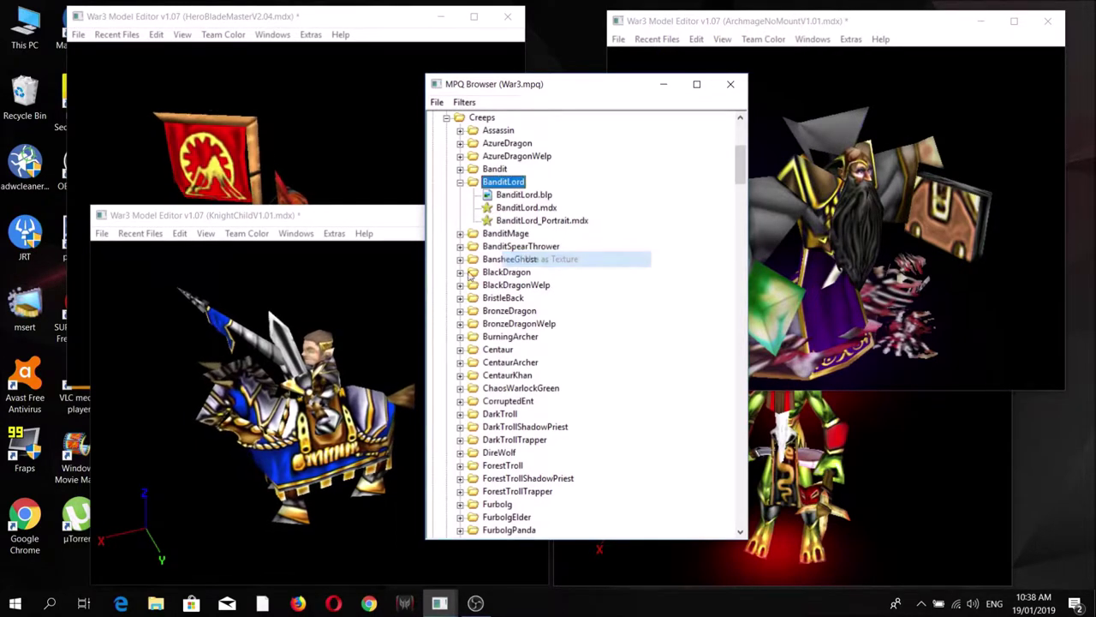
{"action": "left_click", "coordinate": [295, 233]}
{"action": "left_click", "coordinate": [329, 348]}
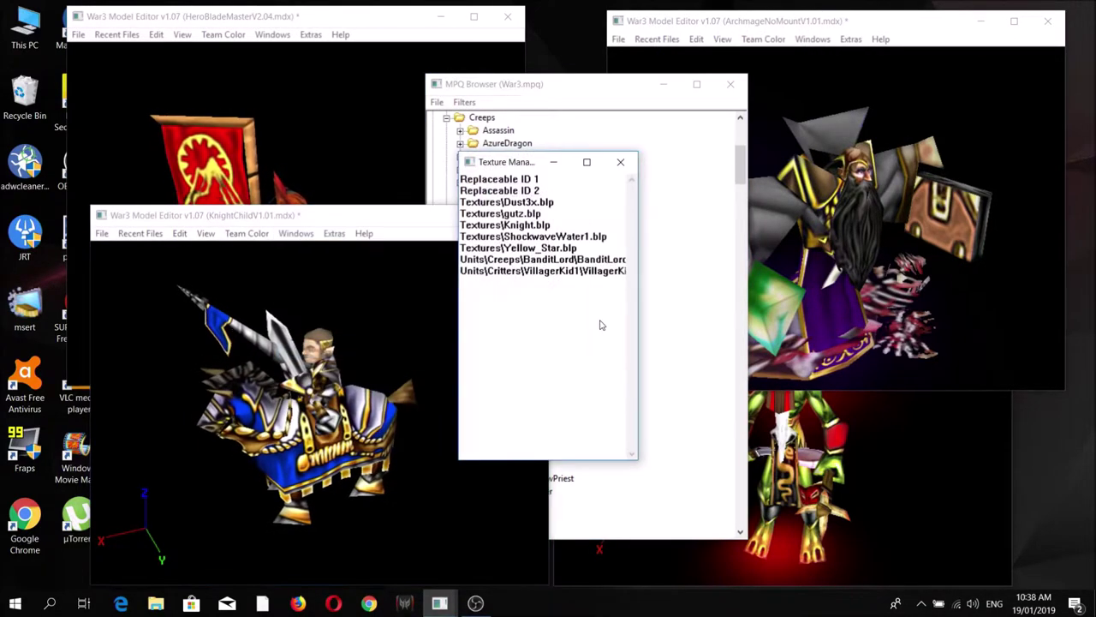
- Compare the current Knight.blp texture with BanditLord.blp, leaving the BanditLord preview open beside the KnightChild model
{"action": "double_click", "coordinate": [514, 224]}
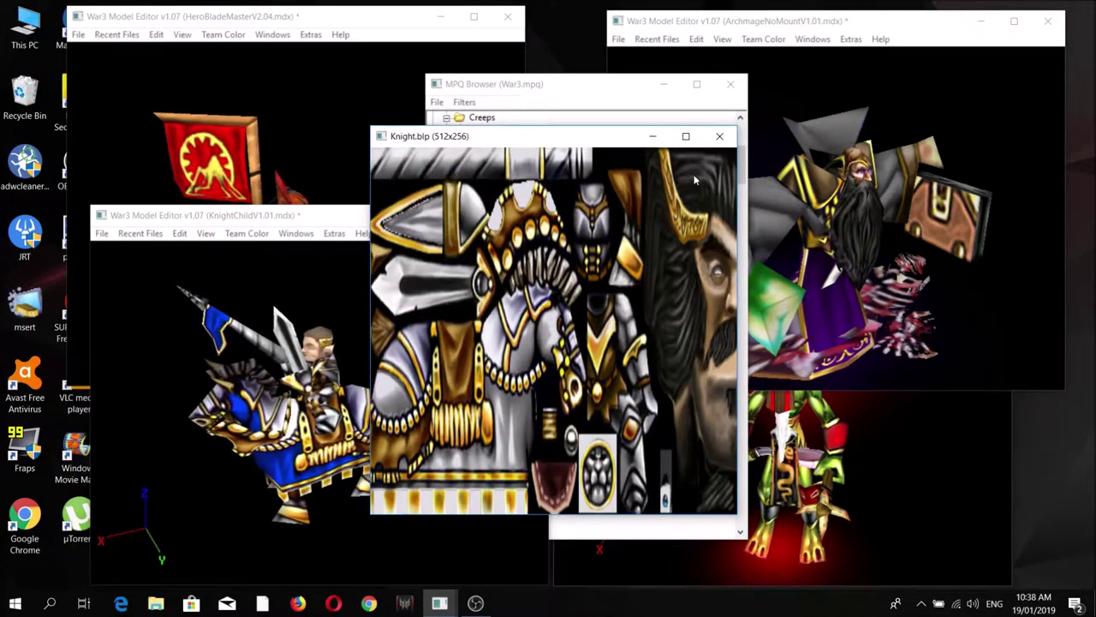
{"action": "left_click", "coordinate": [717, 138]}
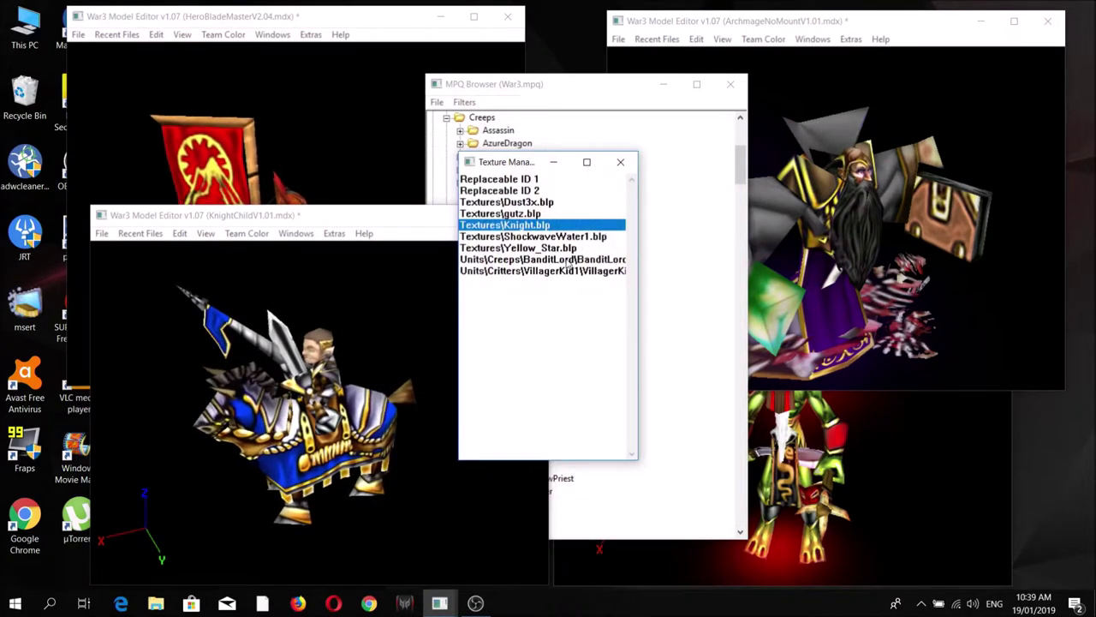
{"action": "double_click", "coordinate": [572, 259]}
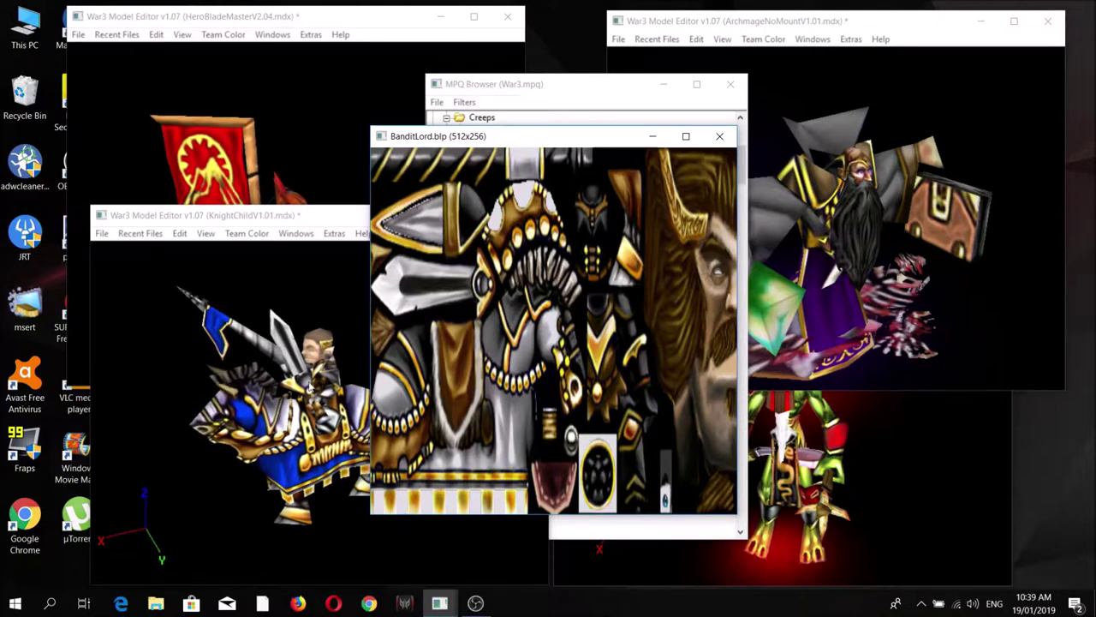
{"action": "left_click", "coordinate": [344, 403]}
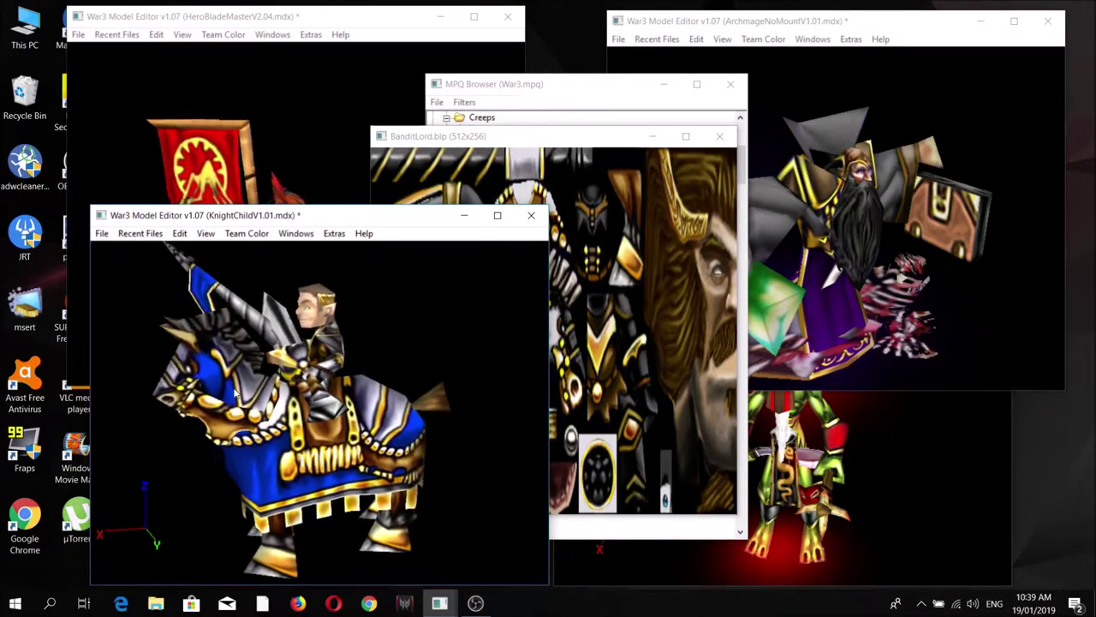
{"action": "left_click", "coordinate": [295, 233]}
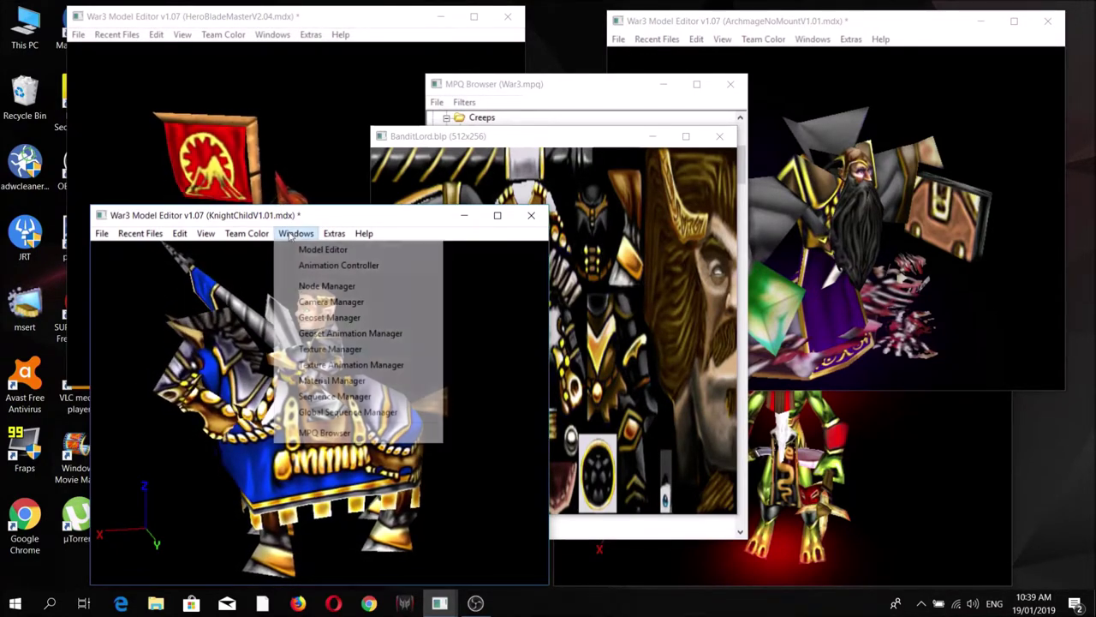
- Set material 0279FFA8's layer texture to BanditLord.blp in the Material Manager
{"action": "left_click", "coordinate": [342, 380]}
{"action": "left_click", "coordinate": [538, 190]}
{"action": "double_click", "coordinate": [538, 190]}
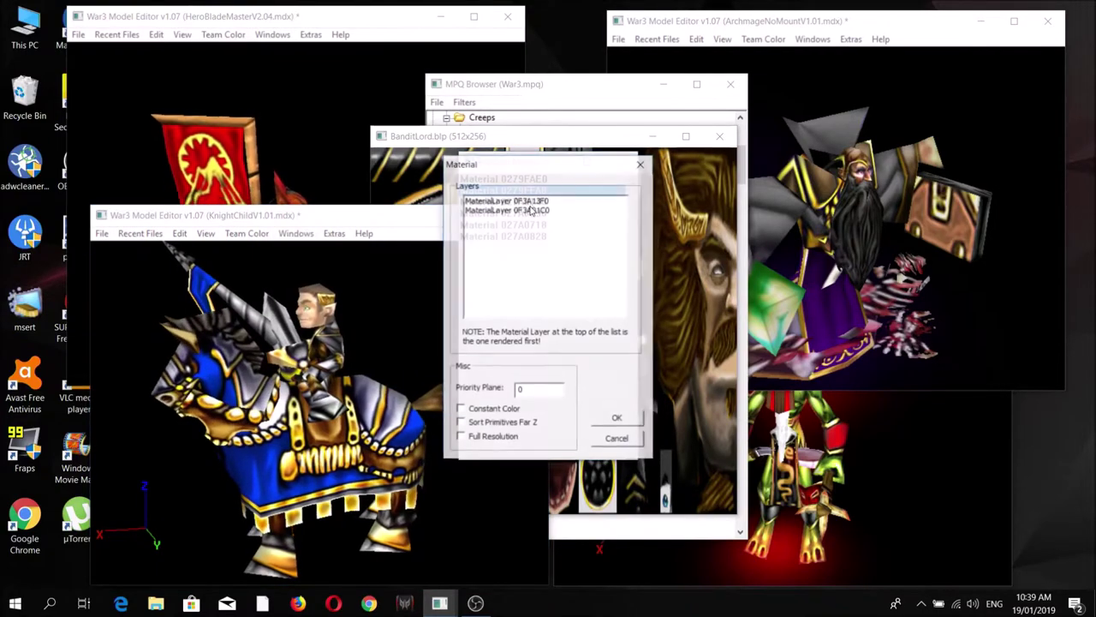
{"action": "double_click", "coordinate": [531, 210]}
{"action": "left_click", "coordinate": [566, 289]}
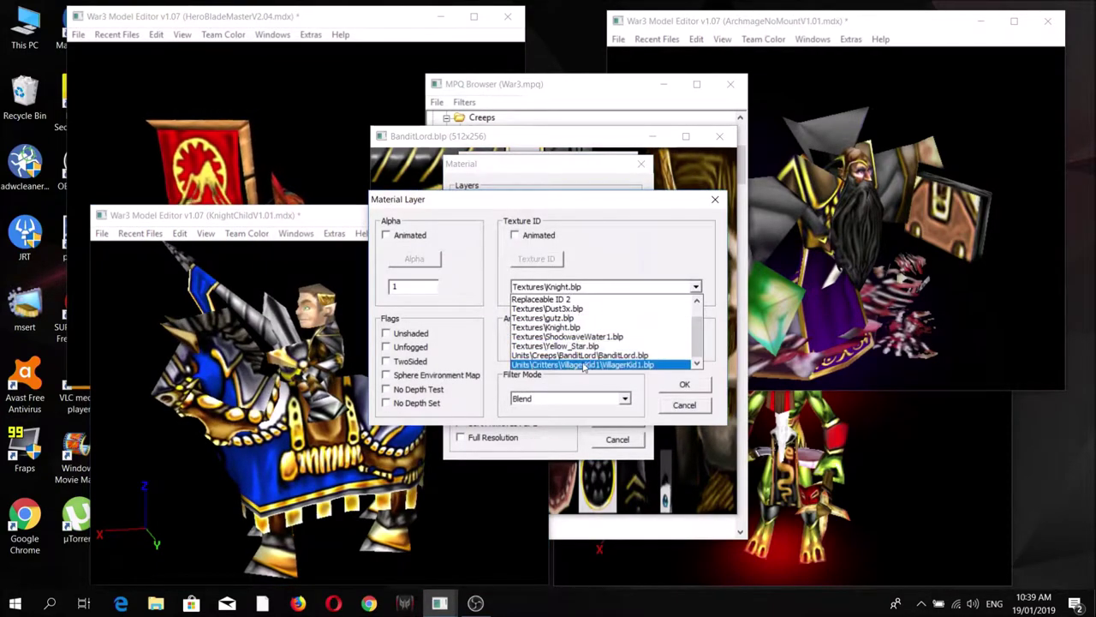
{"action": "left_click", "coordinate": [597, 355]}
{"action": "left_click", "coordinate": [685, 384]}
{"action": "left_click", "coordinate": [617, 418]}
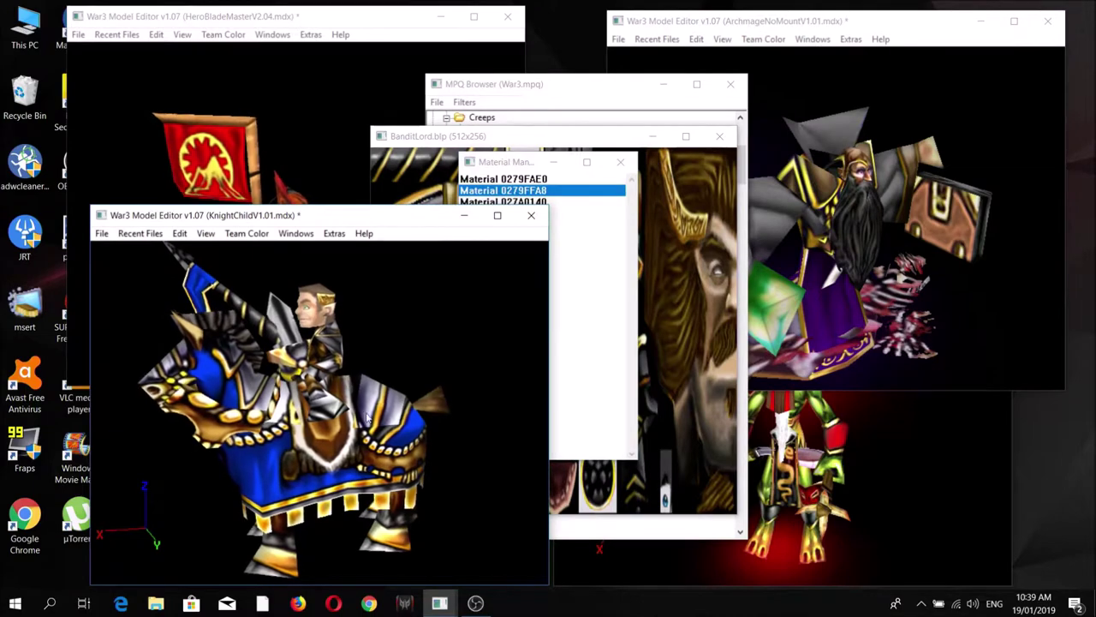
- Set material 027A0140's layer texture to BanditLord.blp as well
{"action": "left_click", "coordinate": [548, 202]}
{"action": "double_click", "coordinate": [548, 202]}
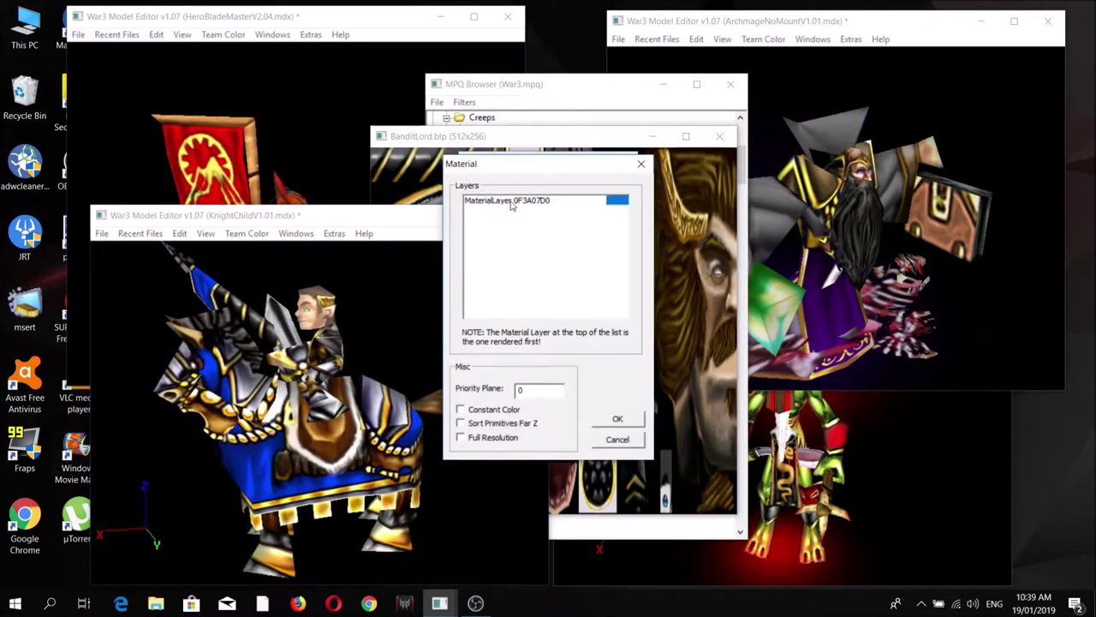
{"action": "double_click", "coordinate": [509, 206]}
{"action": "left_click", "coordinate": [583, 286]}
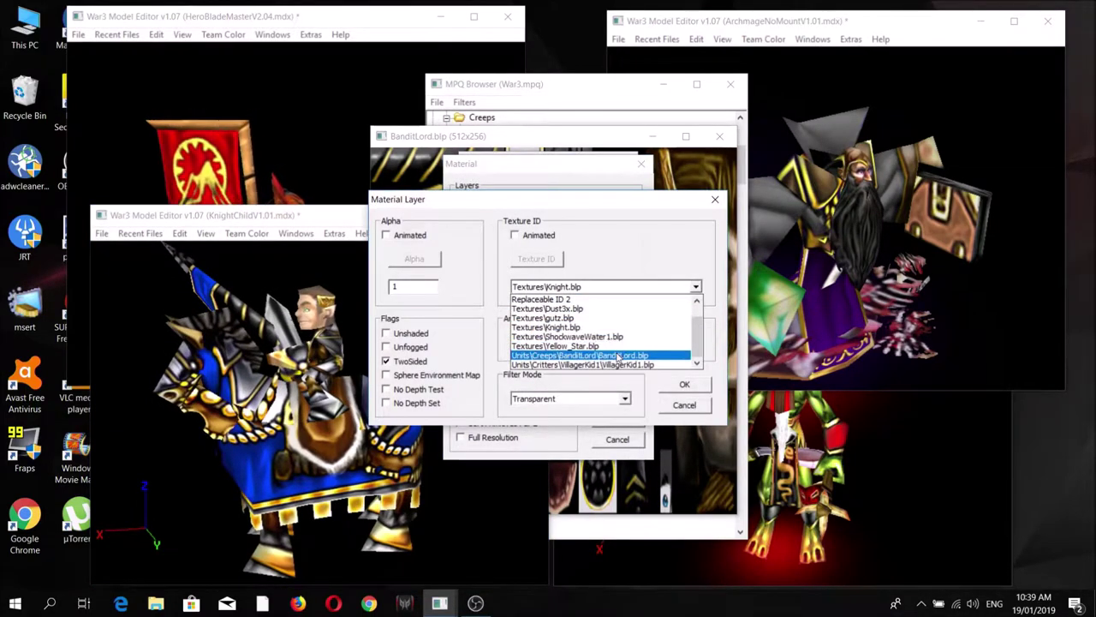
{"action": "left_click", "coordinate": [619, 356]}
{"action": "left_click", "coordinate": [685, 383]}
{"action": "left_click", "coordinate": [616, 418]}
- Orbit and zoom the knight to check its dark BanditLord armour, then close the texture preview
{"action": "left_click_drag", "start_coordinate": [315, 369], "coordinate": [321, 431]}
{"action": "scroll", "coordinate": [318, 463], "scroll_direction": "down", "scroll_amount": 3}
{"action": "left_click_drag", "start_coordinate": [406, 428], "coordinate": [245, 377]}
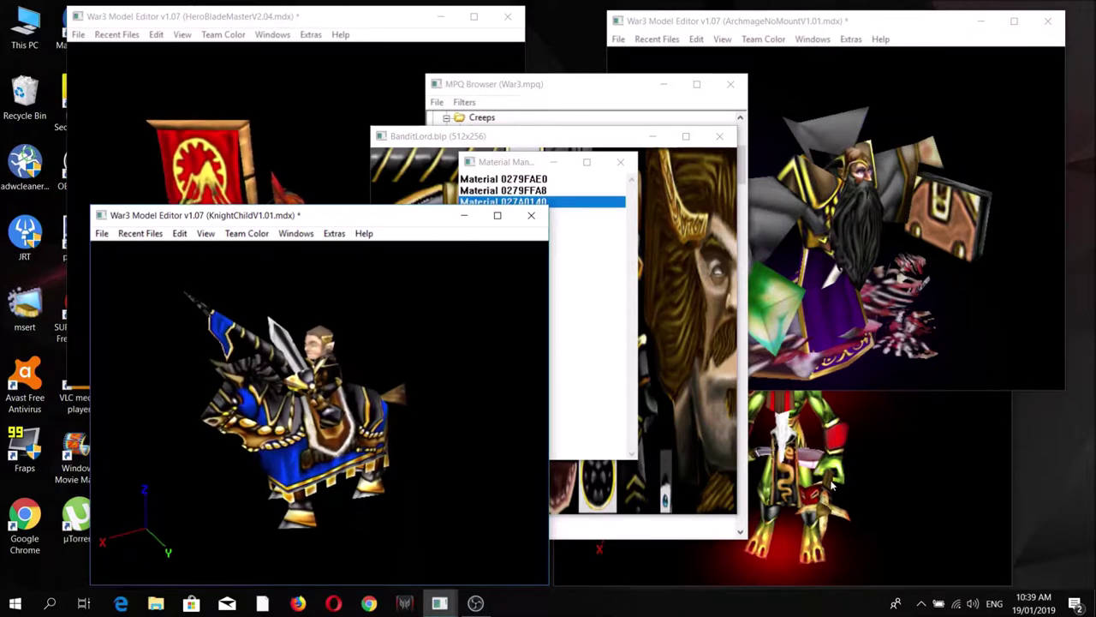
{"action": "left_click", "coordinate": [719, 136]}
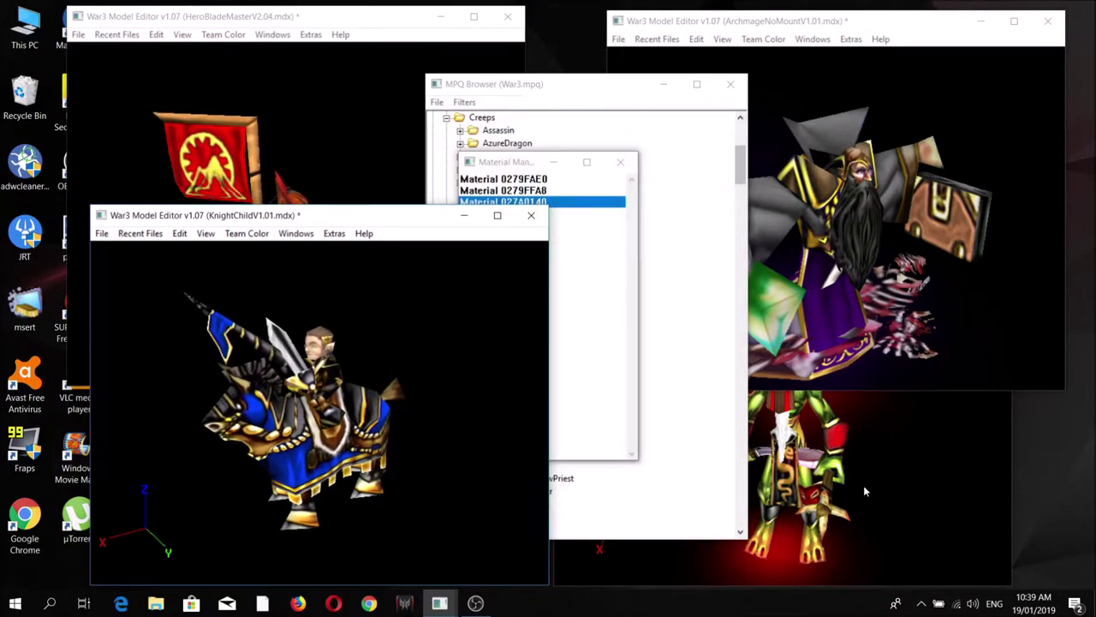
- Bring the ShadowHunterForestTrollMaskBV1.01 model window to the front
{"action": "left_click", "coordinate": [864, 484]}
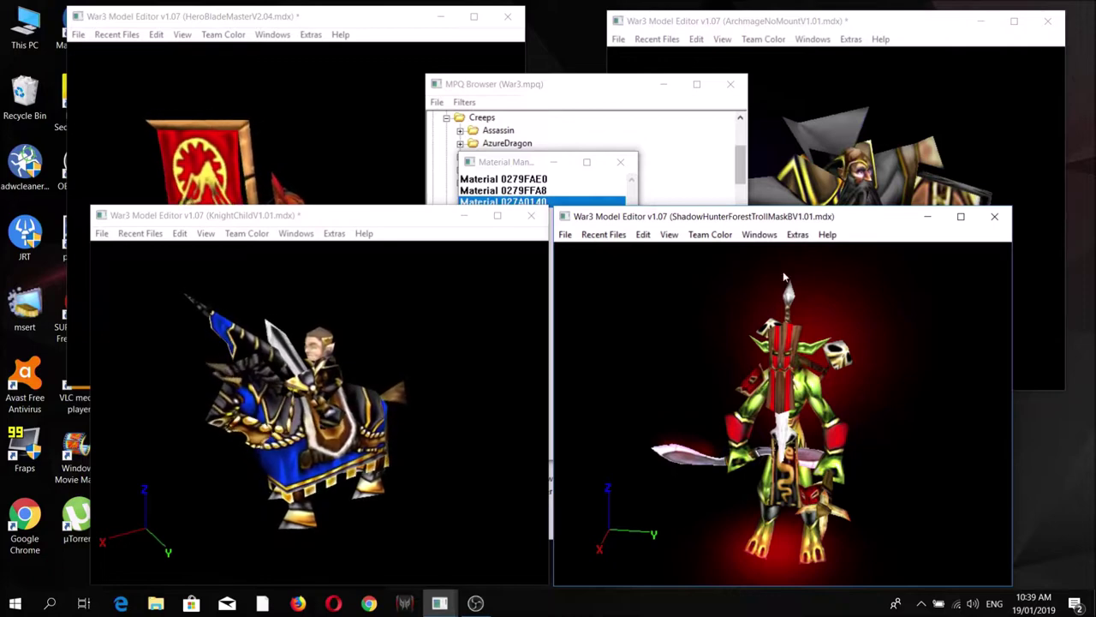
{"action": "left_click_drag", "start_coordinate": [876, 439], "coordinate": [809, 340]}
{"action": "left_click_drag", "start_coordinate": [787, 392], "coordinate": [811, 366]}
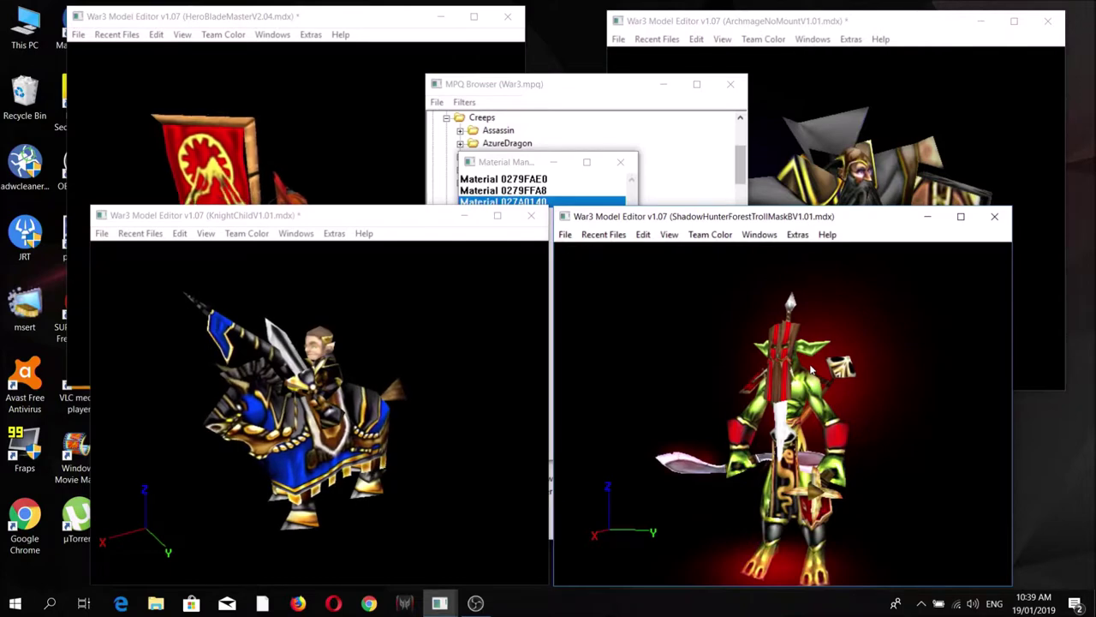
{"action": "scroll", "coordinate": [811, 370], "scroll_direction": "up", "scroll_amount": 5}
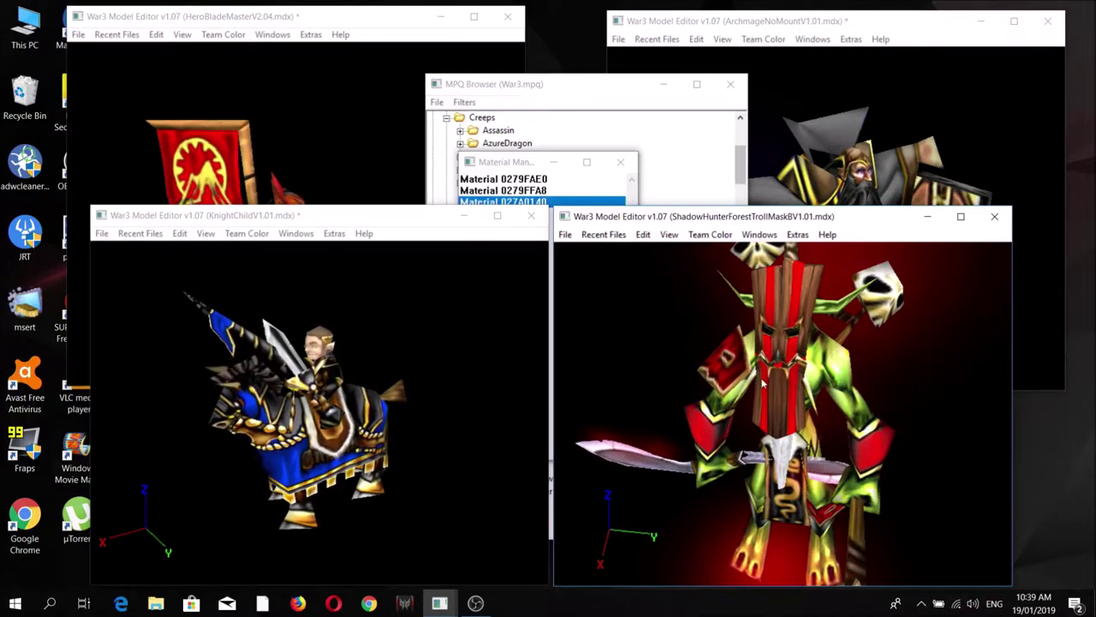
{"action": "left_click_drag", "start_coordinate": [779, 345], "coordinate": [764, 324]}
{"action": "scroll", "coordinate": [757, 346], "scroll_direction": "down", "scroll_amount": 2}
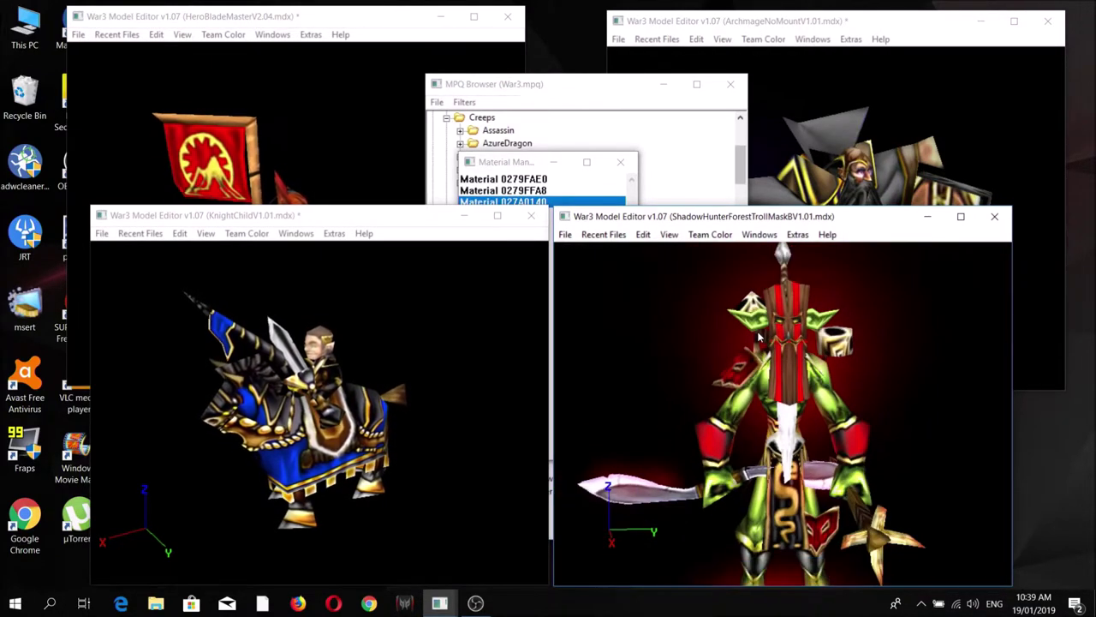
{"action": "left_click_drag", "start_coordinate": [760, 230], "coordinate": [771, 206]}
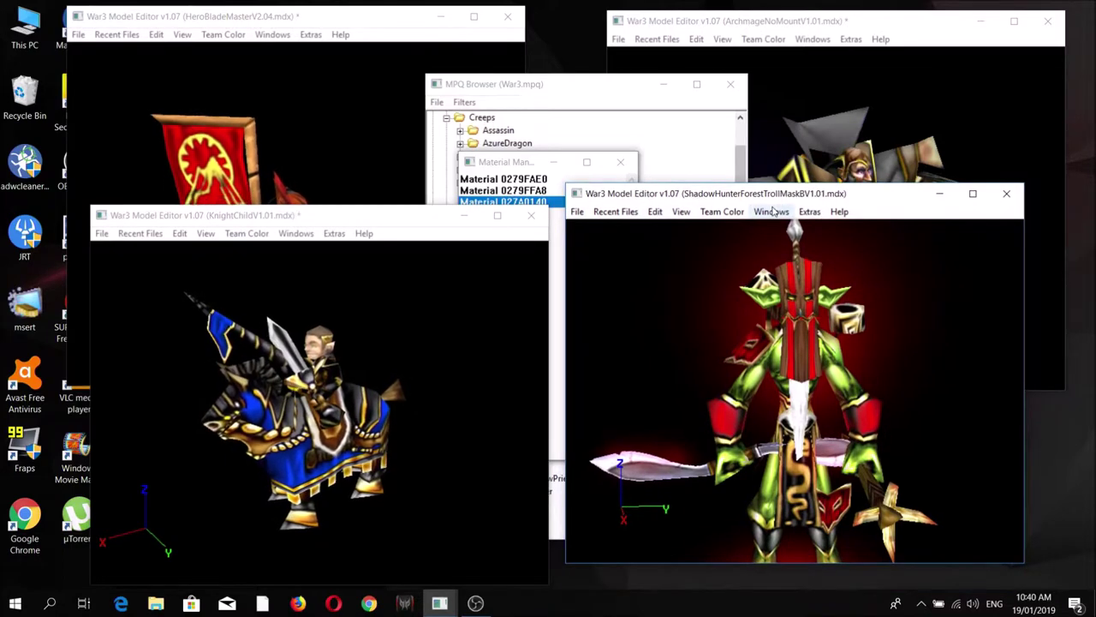